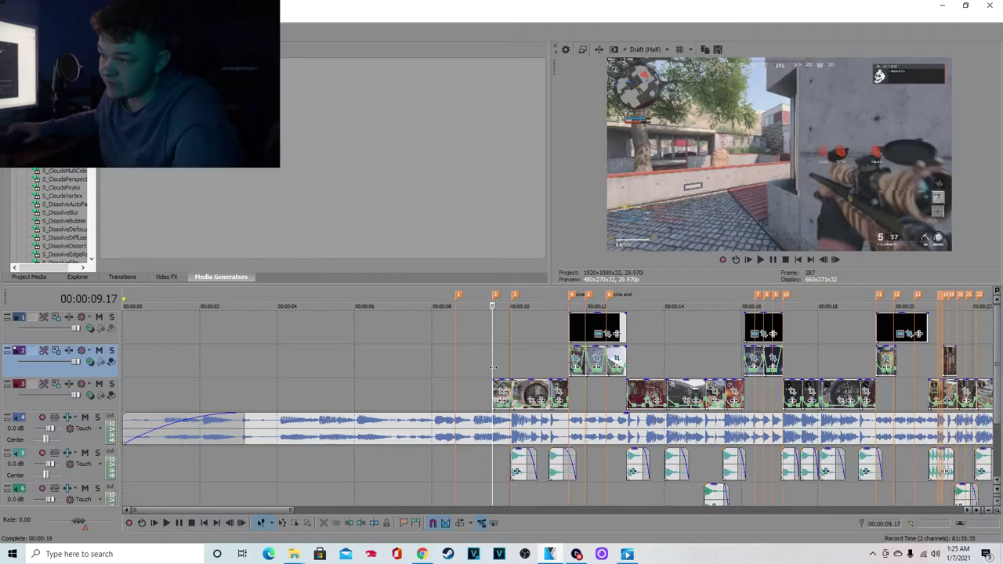
Scrub the footage around 10 seconds and play the montage from 9.17.
scroll(500, 366, "up", 2)
left_click_drag(543, 360, 666, 359)
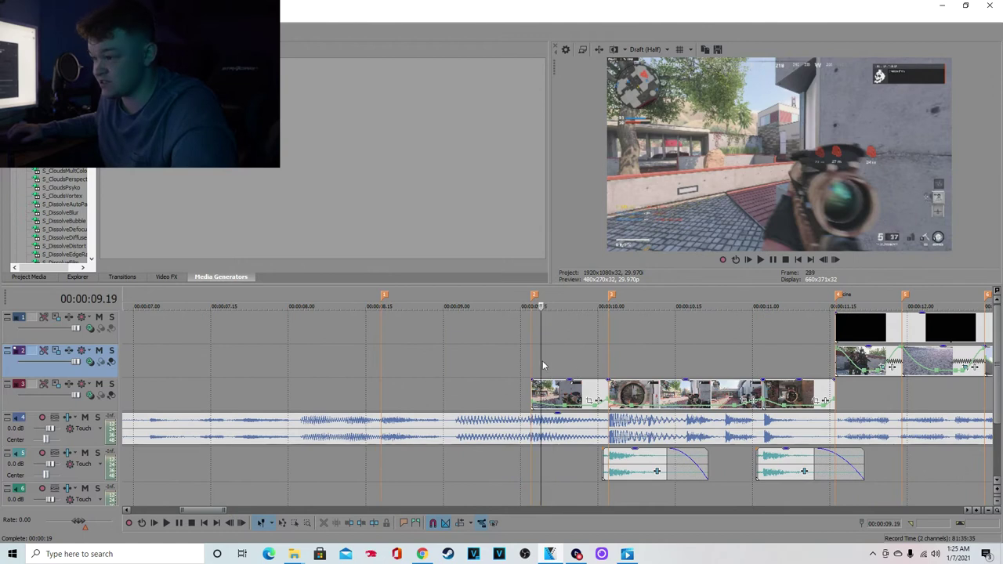
scroll(666, 359, "down", 3)
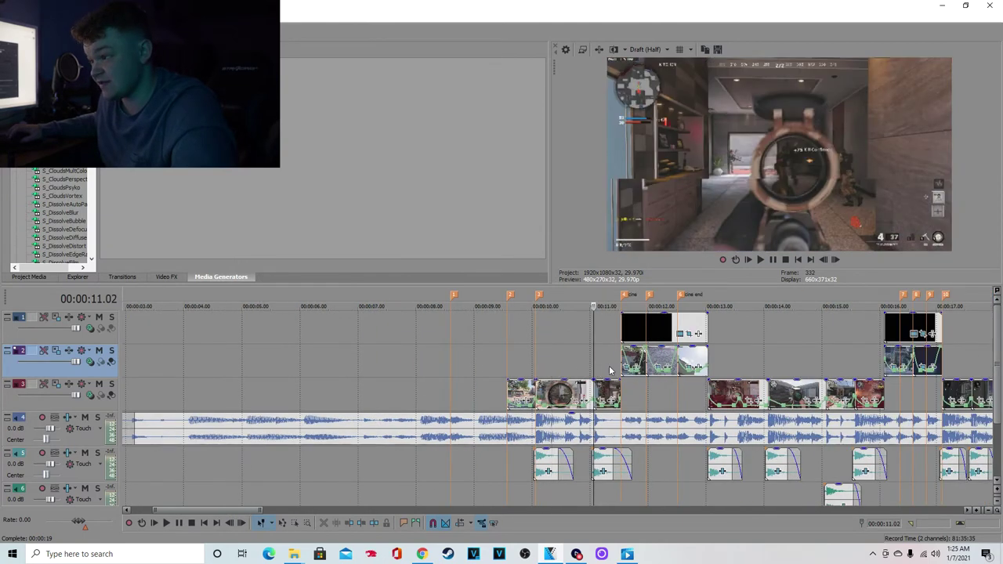
left_click_drag(592, 372, 611, 372)
scroll(611, 372, "up", 2)
left_click(452, 369)
scroll(462, 366, "down", 2)
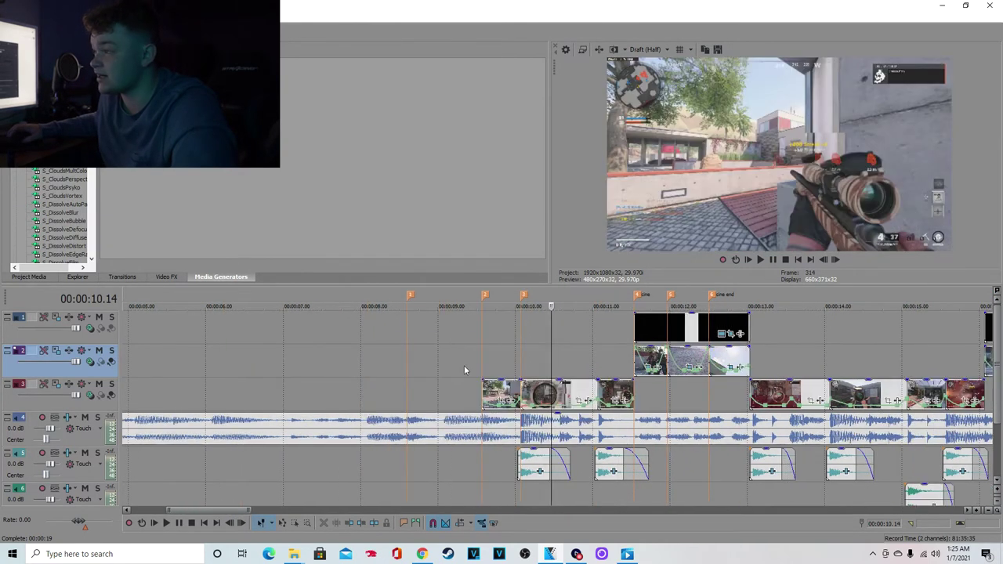
left_click(482, 360)
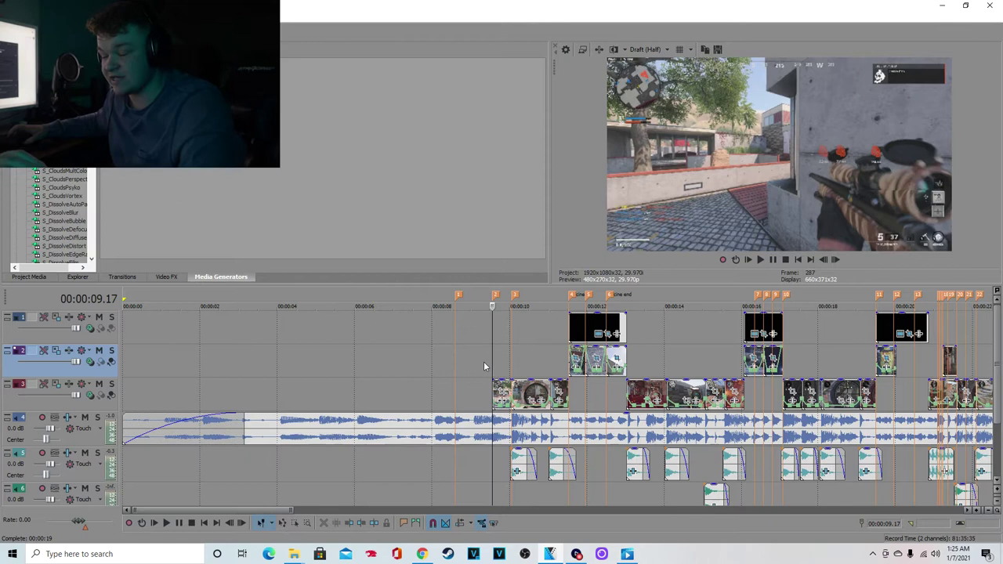
key("space")
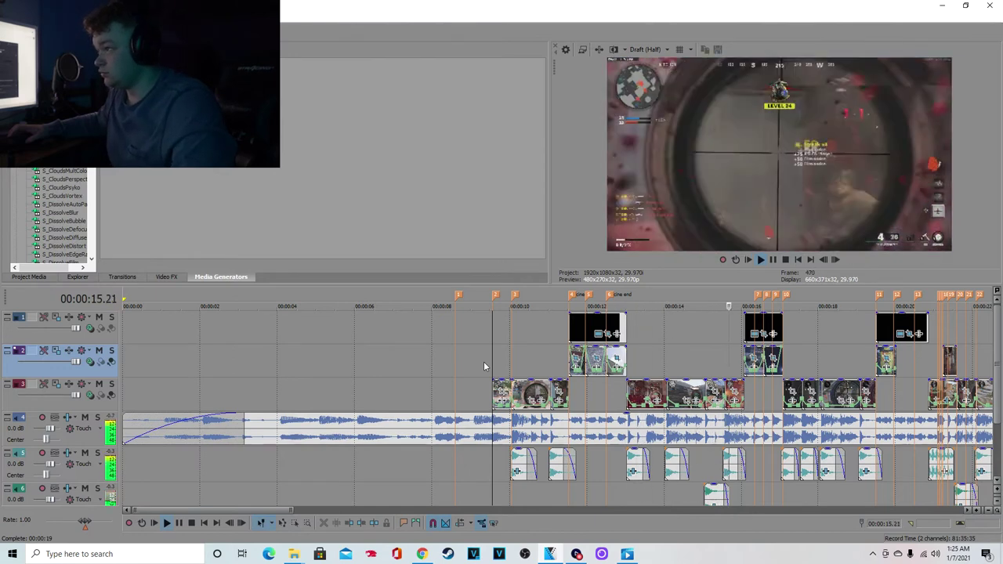
key("space")
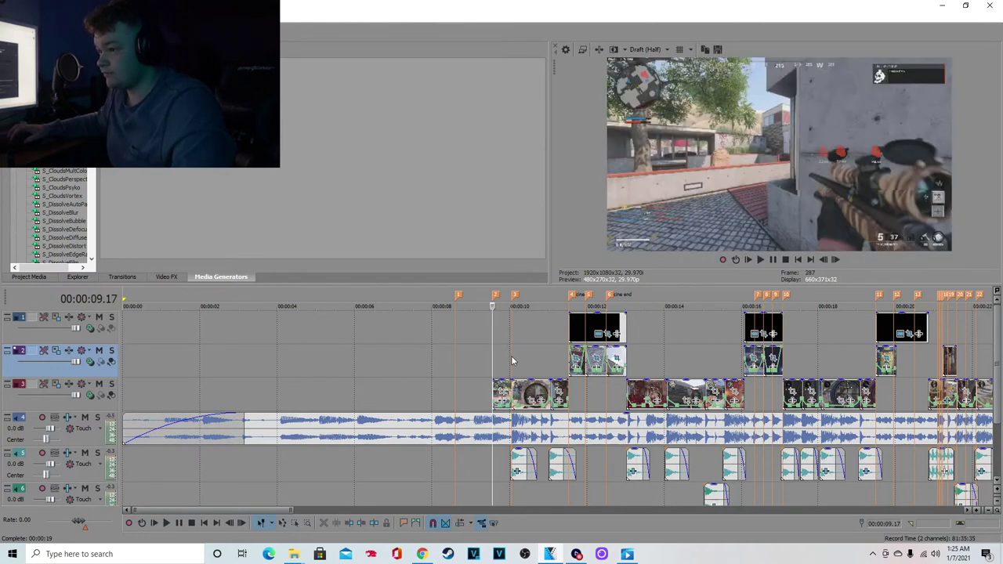
Check frames between 9.27 and 10.04, leaving the playhead at 10.18.
scroll(525, 358, "up", 3)
left_click(558, 363)
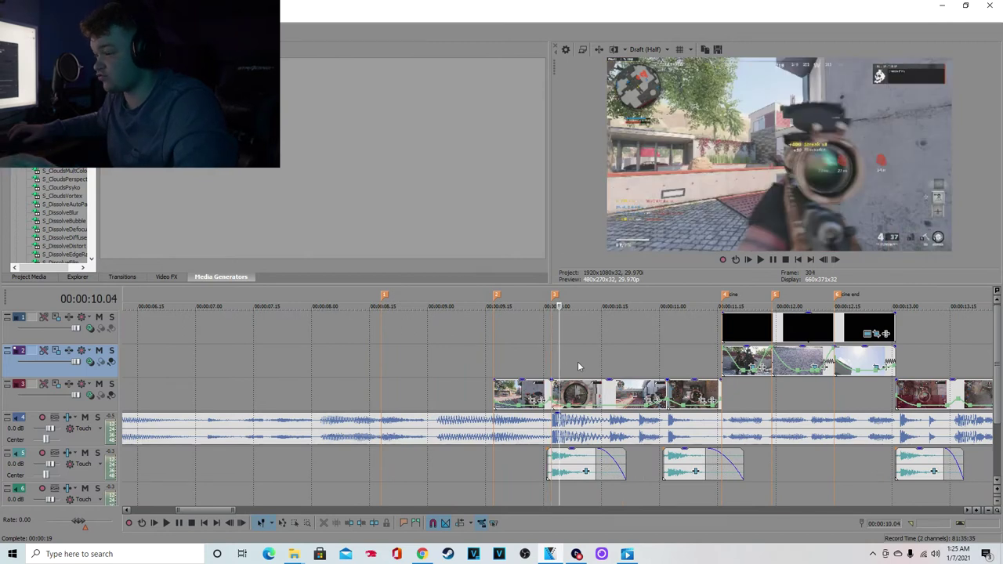
left_click(577, 361)
left_click(530, 375)
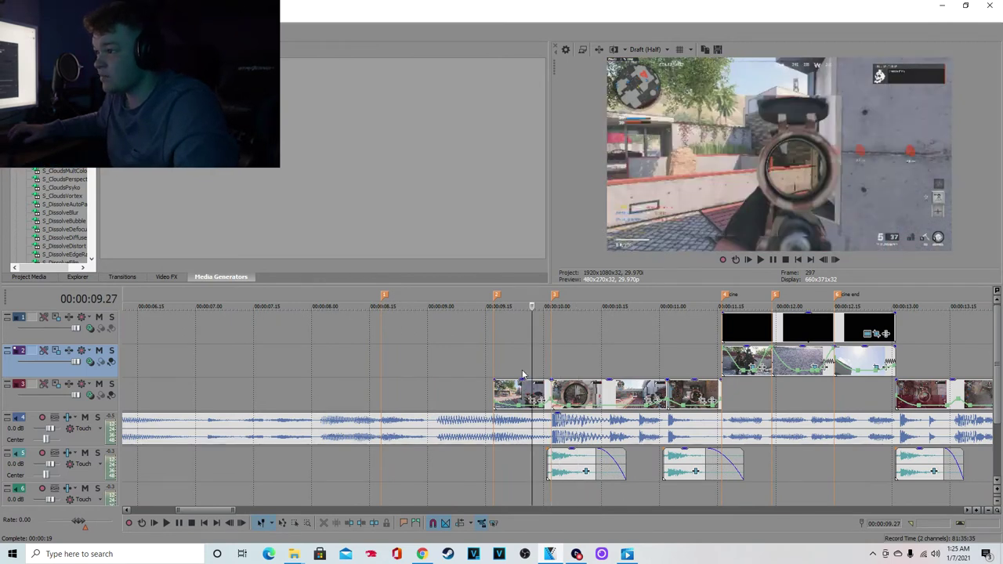
scroll(522, 374, "down", 2)
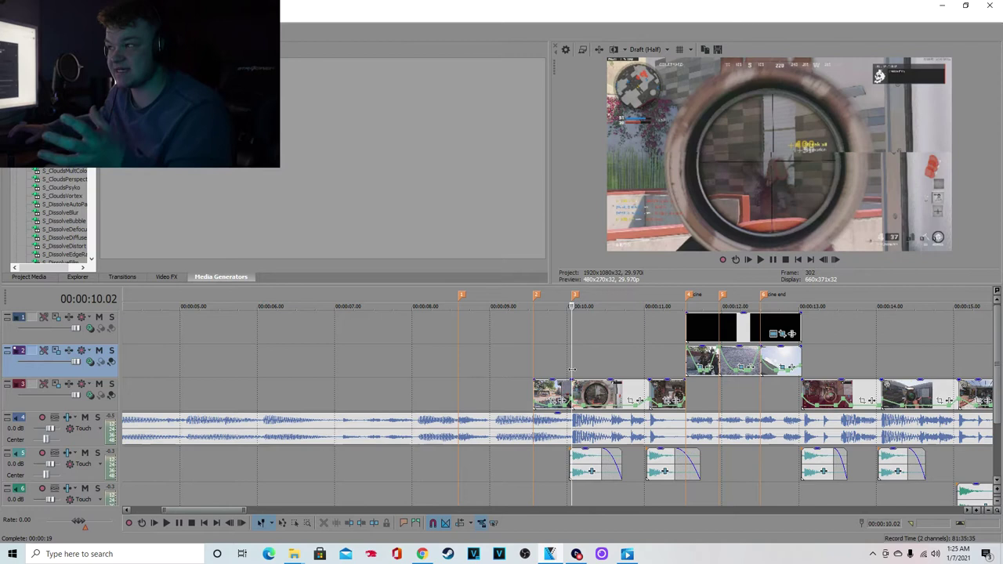
left_click(612, 370)
scroll(612, 370, "down", 4)
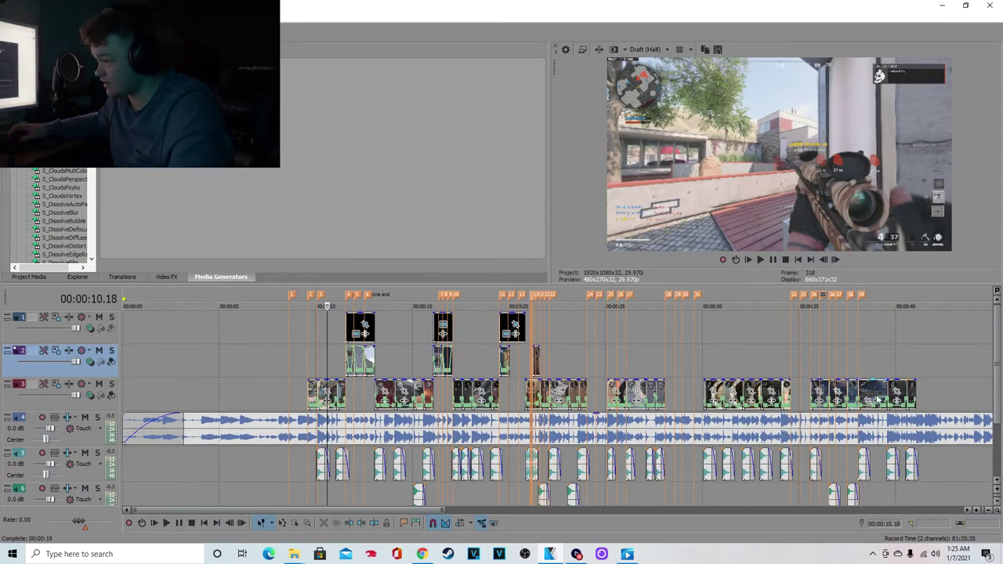
Add VEGAS Color Curves, Color Corrector (Secondary) and S_QuadTone to track 3's effects.
left_click(69, 384)
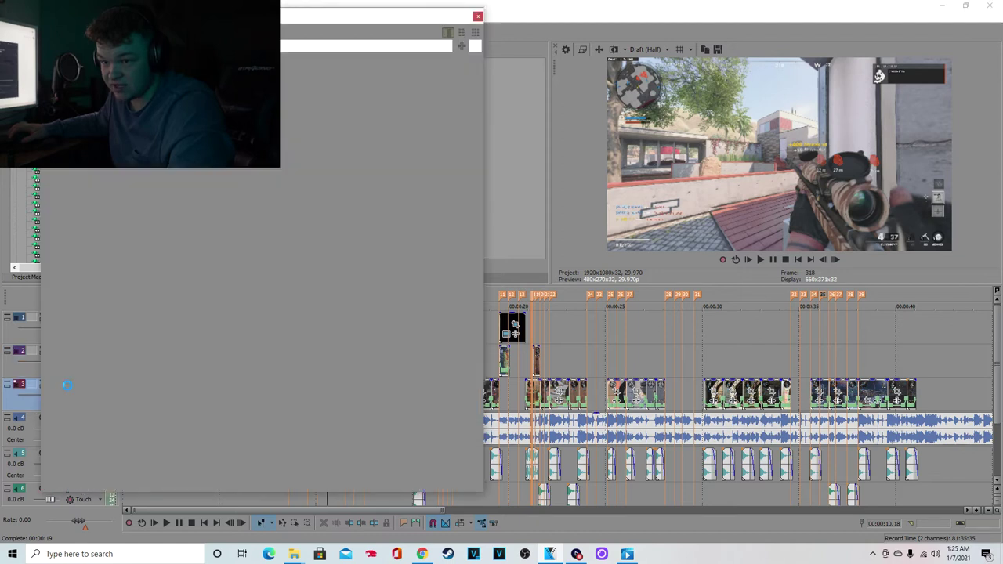
scroll(702, 438, "down", 5)
scroll(702, 434, "down", 5)
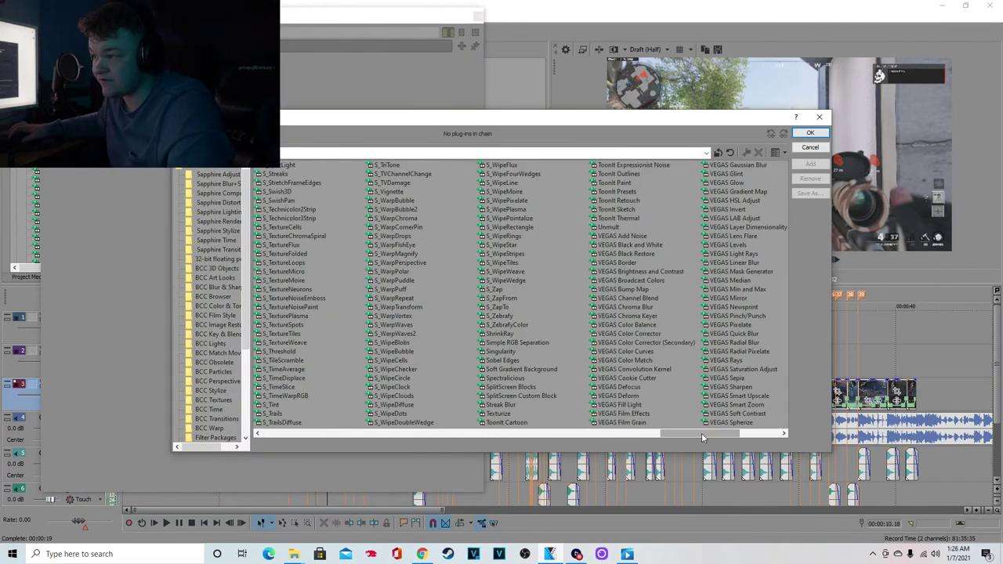
left_click(643, 351)
double_click(647, 354)
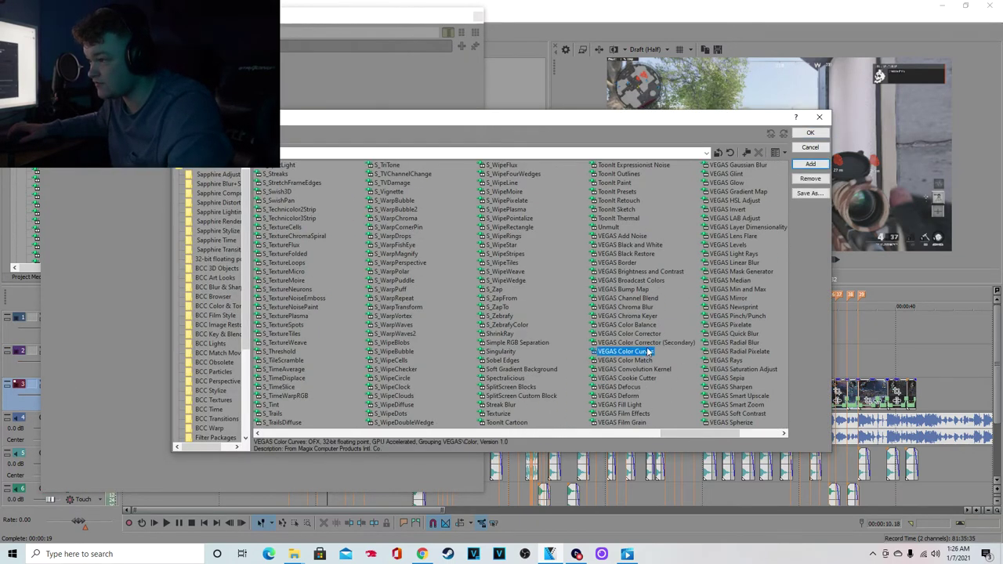
left_click(649, 344)
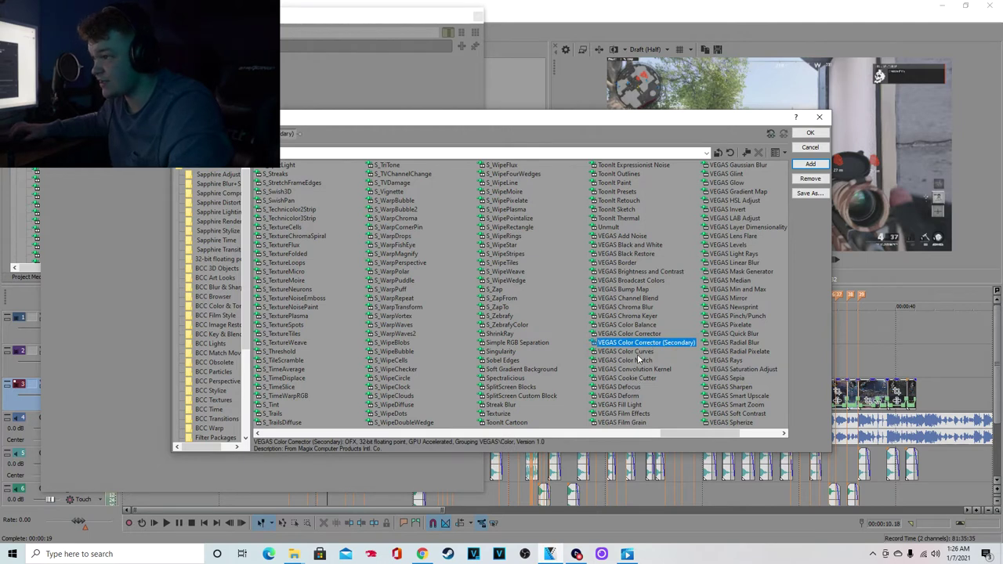
scroll(639, 359, "up", 4)
double_click(619, 280)
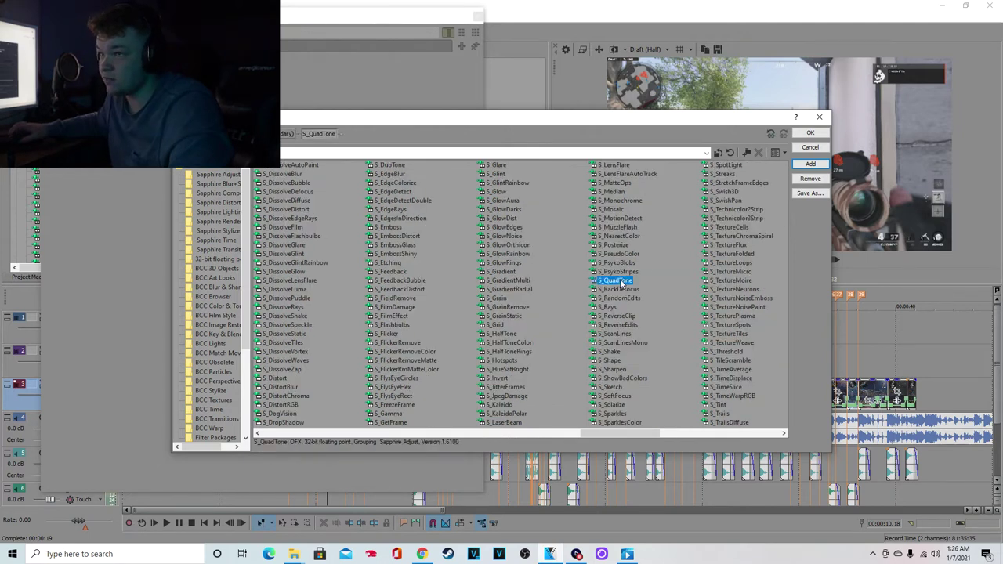
left_click(815, 134)
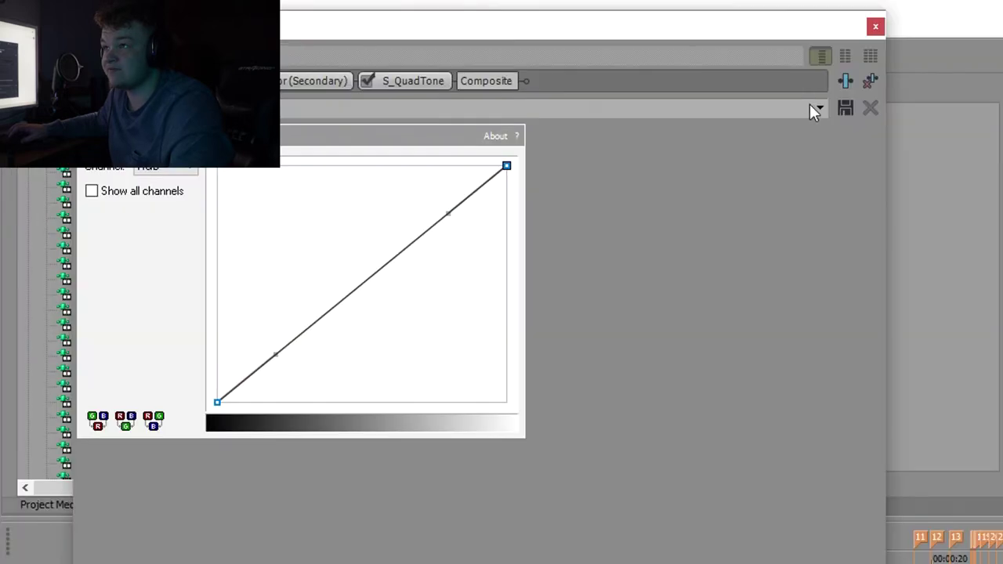
Apply the LITTLE DARK curve preset and a red-tint S_QuadTone preset.
left_click(818, 107)
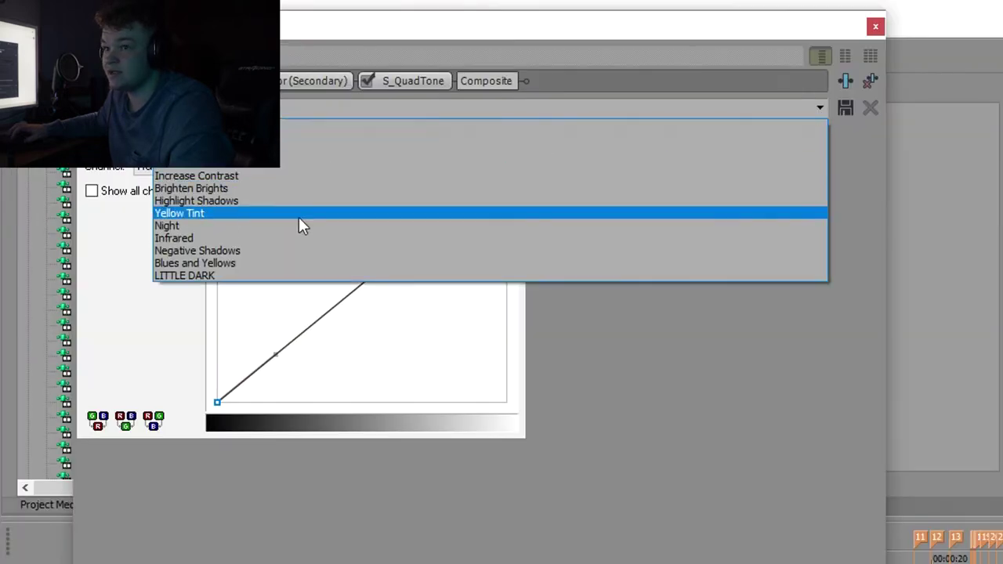
left_click(291, 276)
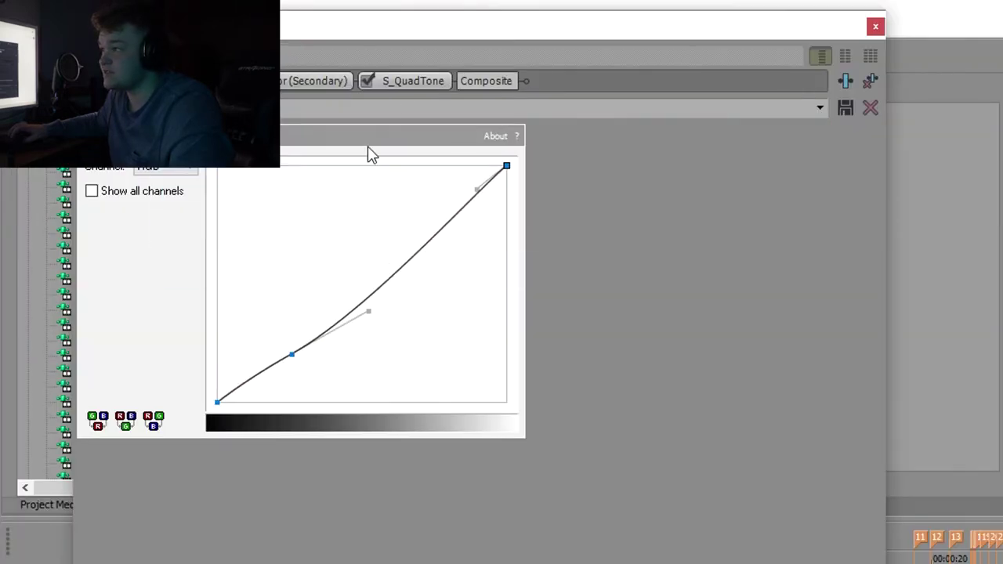
left_click(445, 81)
left_click(818, 108)
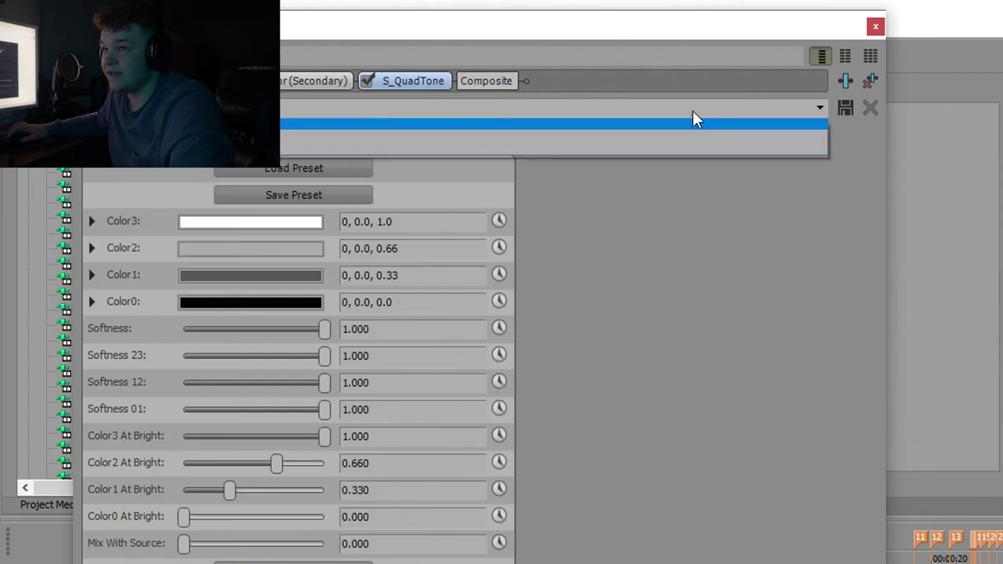
left_click(305, 149)
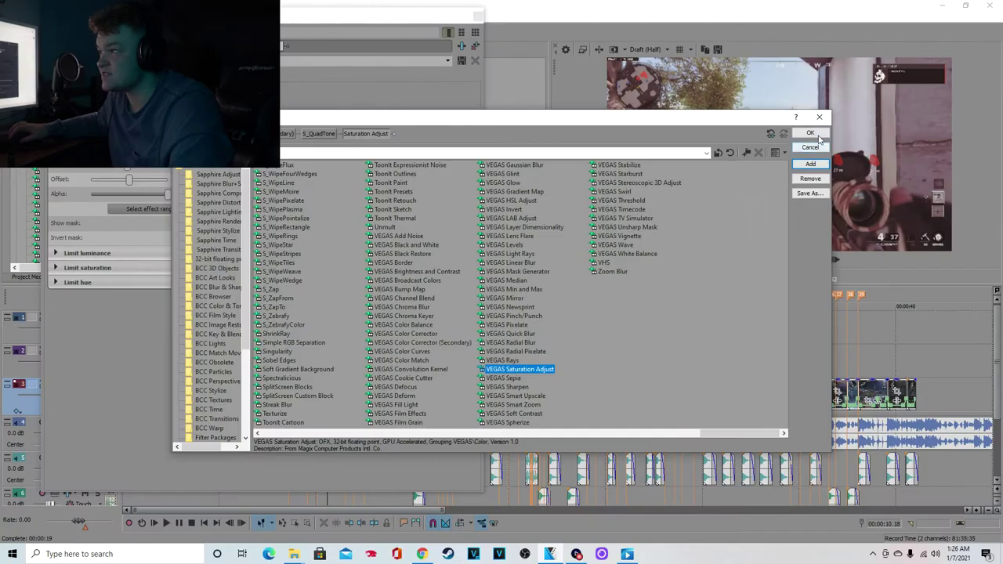
Glance at the effect's preset list, then lower a colour-curve point slightly.
left_click(818, 135)
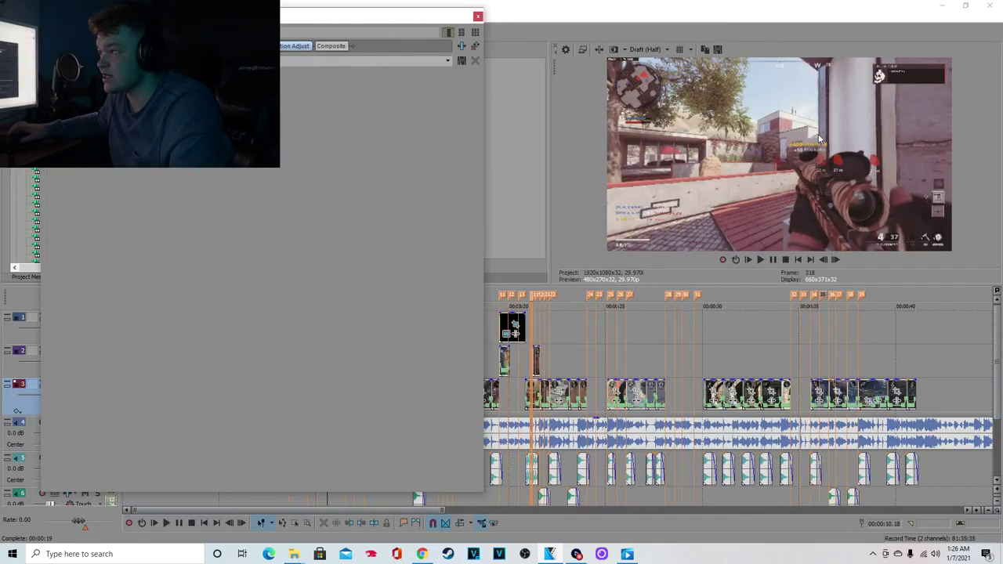
left_click(447, 61)
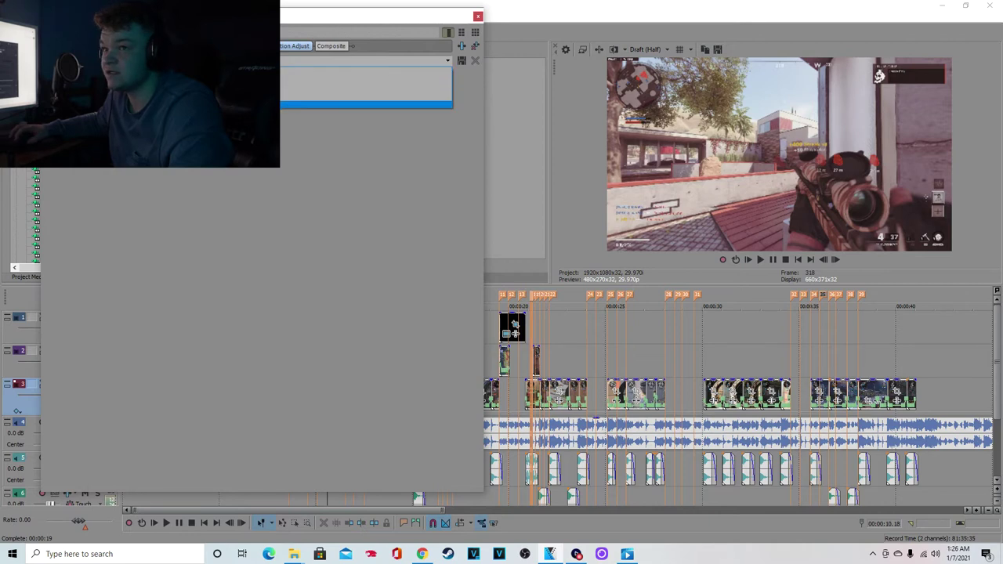
left_click(368, 72)
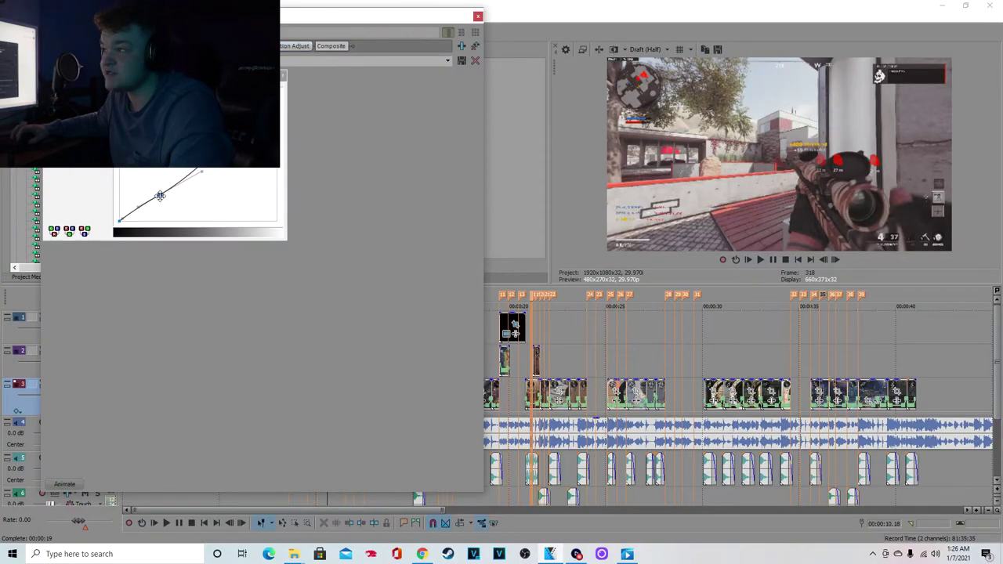
left_click_drag(159, 195, 162, 200)
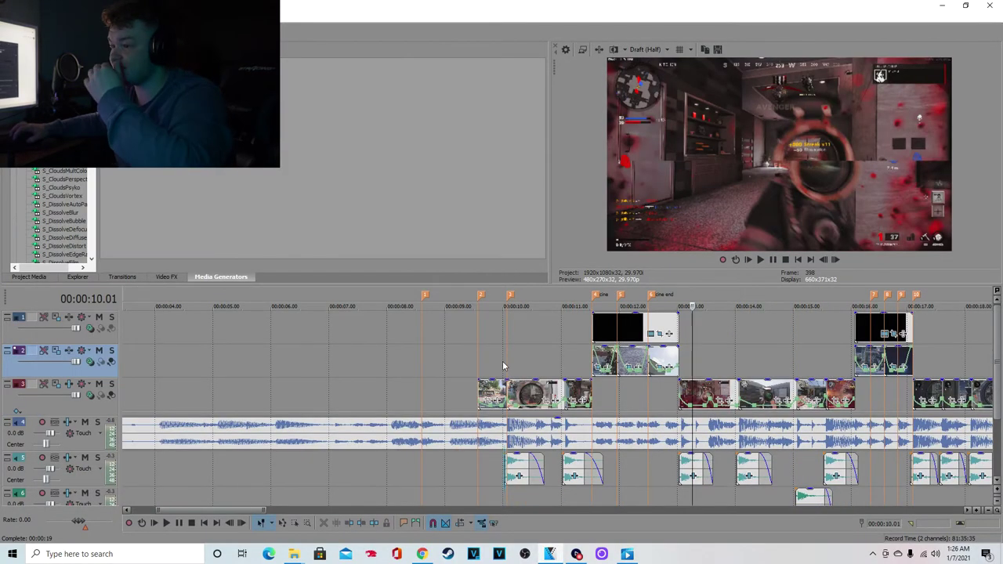
Set the preview quality to Preview (Half) with the playhead near 9 seconds.
left_click(503, 368)
scroll(510, 366, "down", 2)
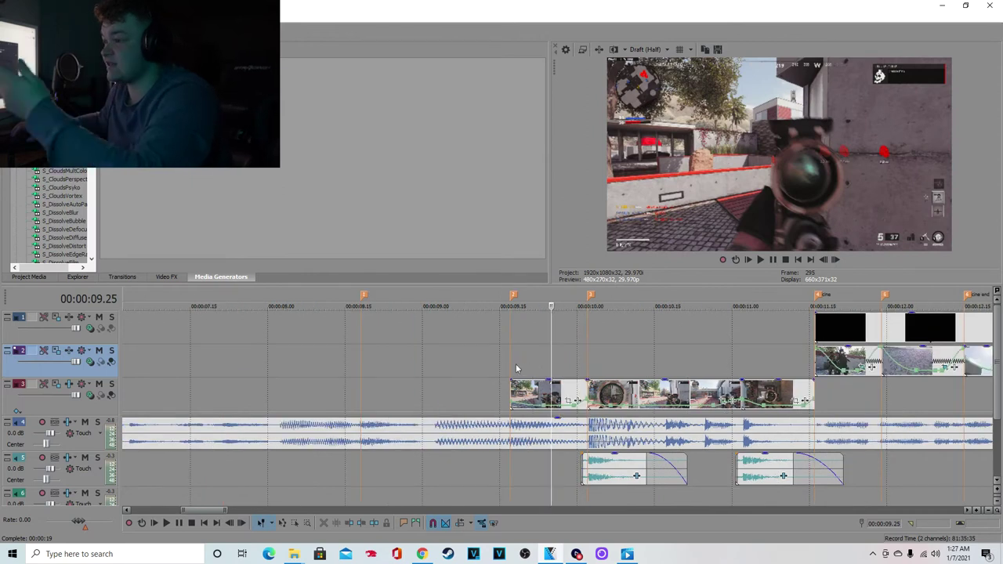
left_click(525, 368)
left_click(546, 392)
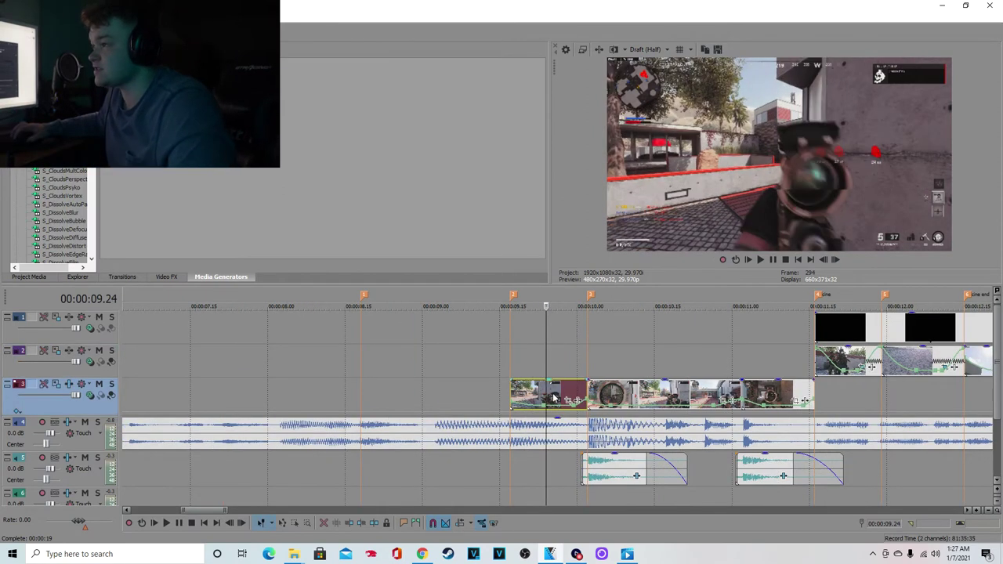
left_click(646, 49)
left_click(709, 98)
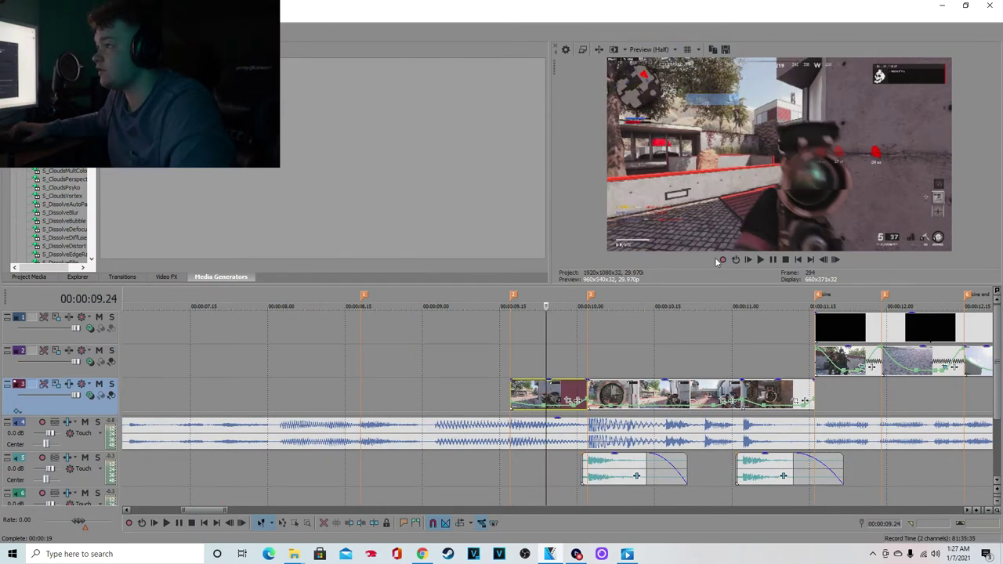
Scrub the timeline between 13 and 15 seconds, settling at 15.11.
scroll(709, 294, "down", 3)
left_click(781, 354)
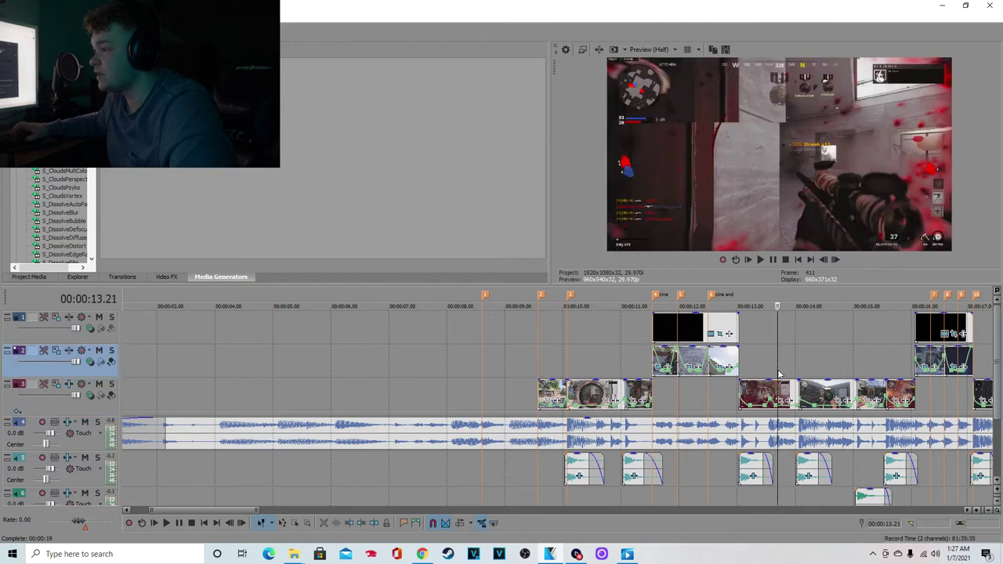
scroll(752, 341, "up", 2)
left_click(668, 363)
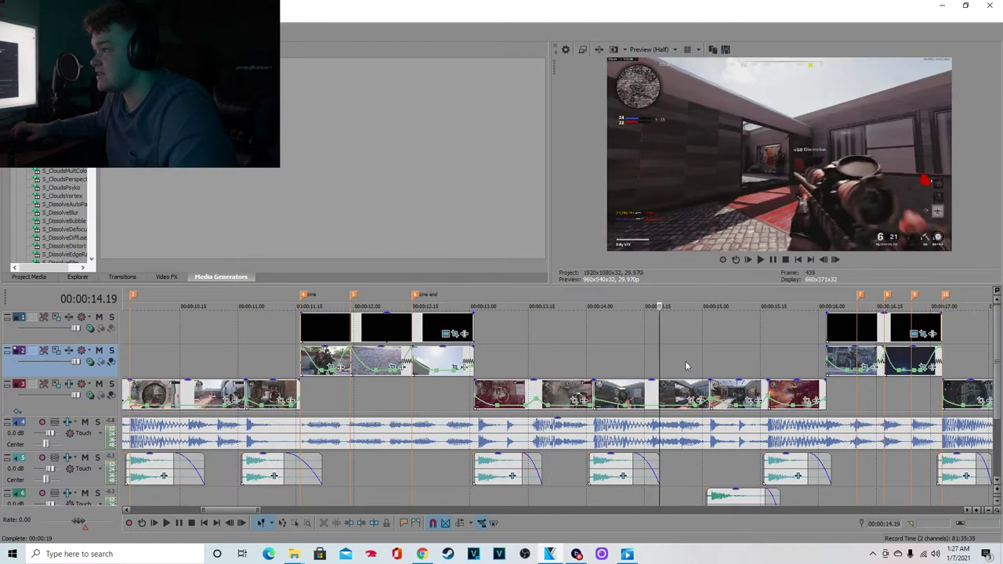
left_click(755, 373)
left_click(799, 371)
left_click(746, 373)
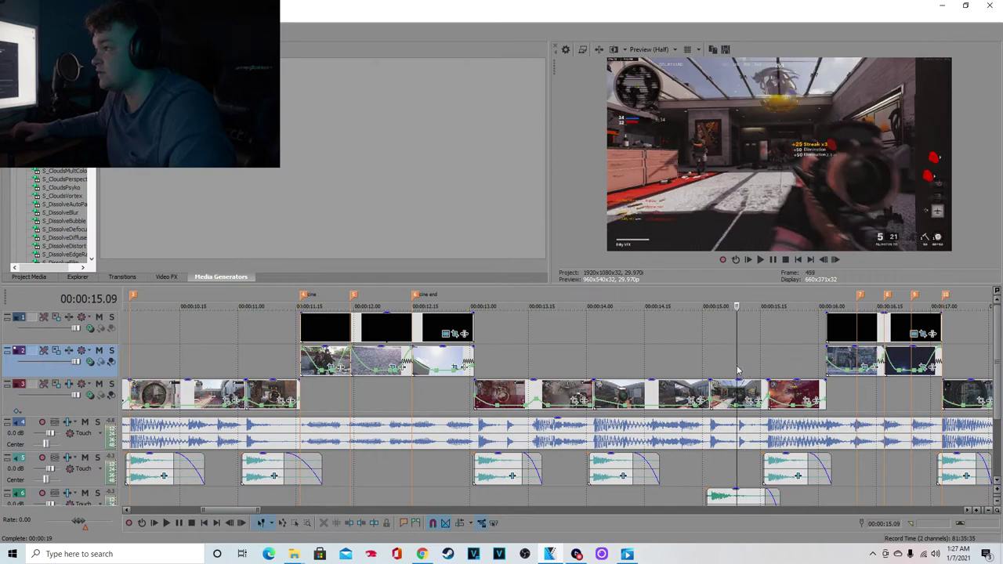
scroll(739, 369, "down", 3)
scroll(739, 368, "down", 2)
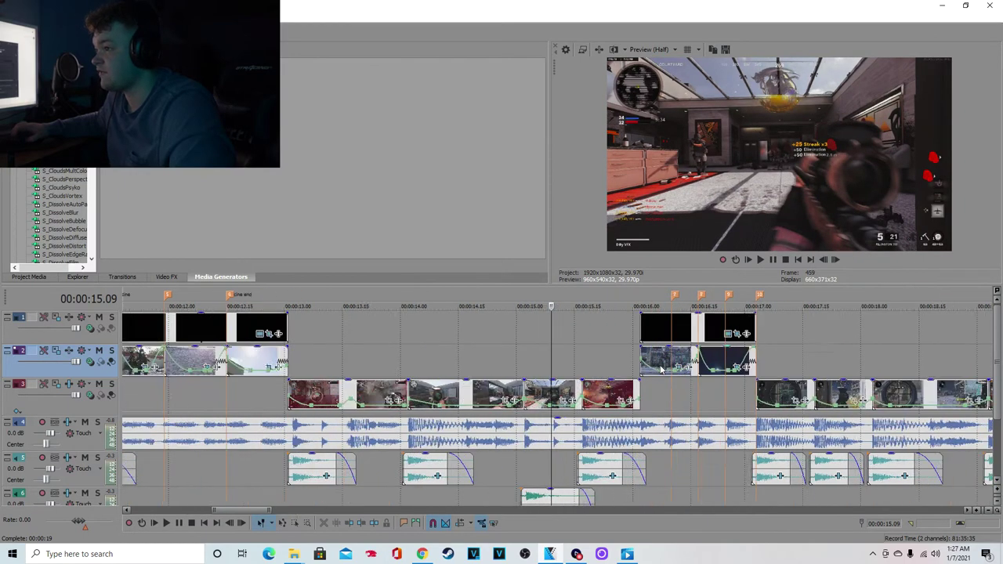
scroll(739, 368, "up", 2)
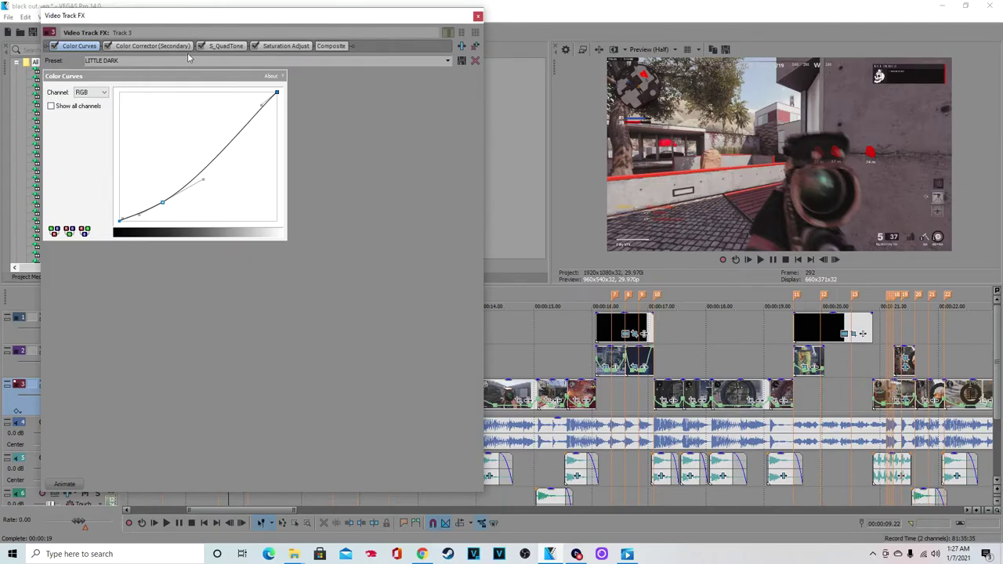
Review the Color Corrector (Secondary), S_QuadTone and Saturation Adjust settings on track 3.
left_click(153, 45)
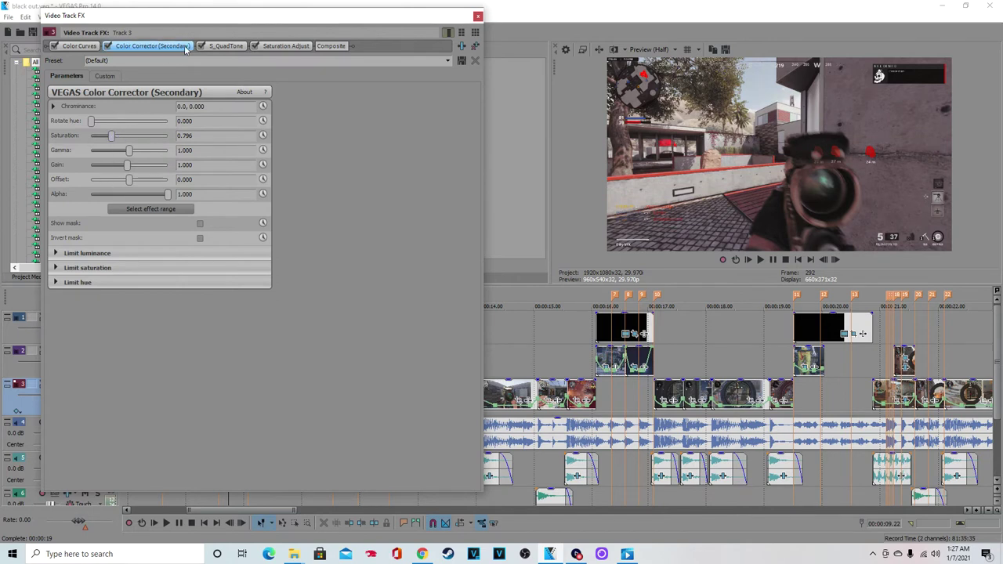
left_click(227, 46)
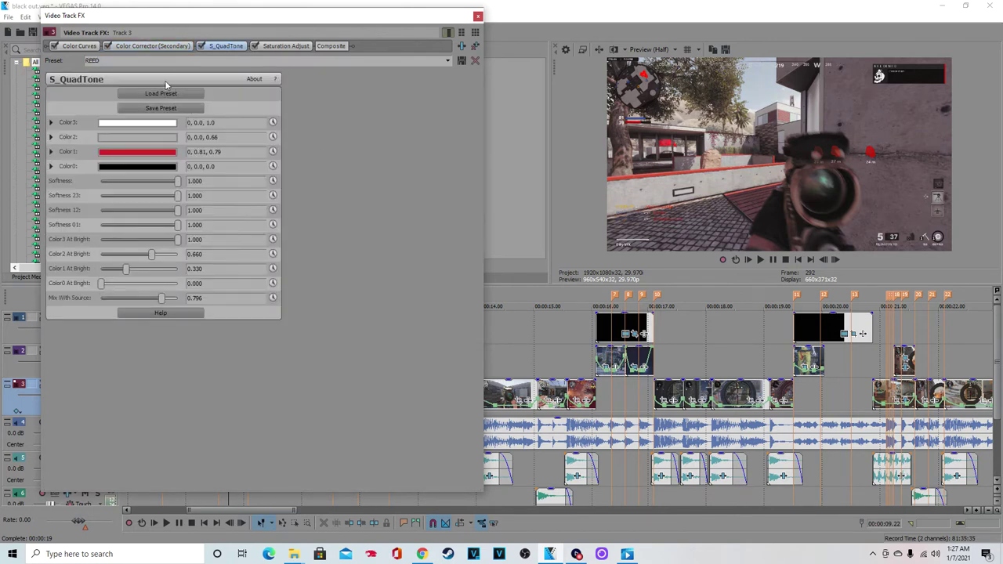
left_click(286, 46)
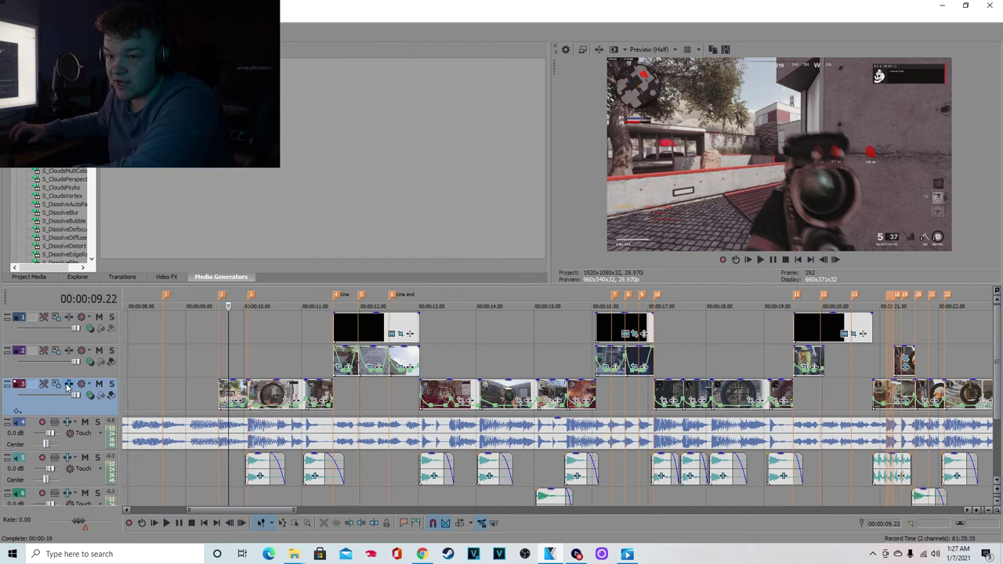
Choose BCC Colorize Glow in the Event FX chooser for the track-2 clip.
left_click(67, 384)
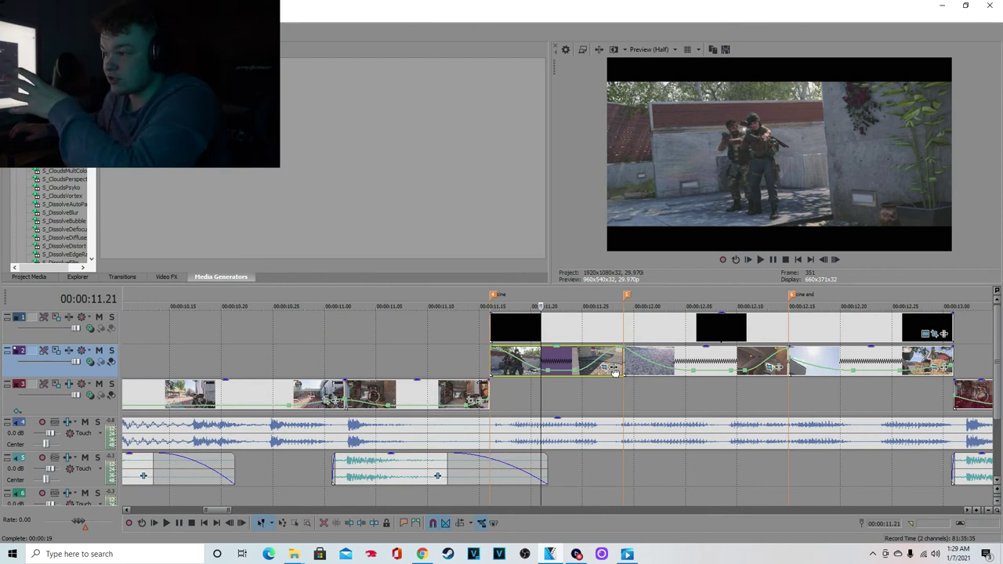
left_click(608, 367)
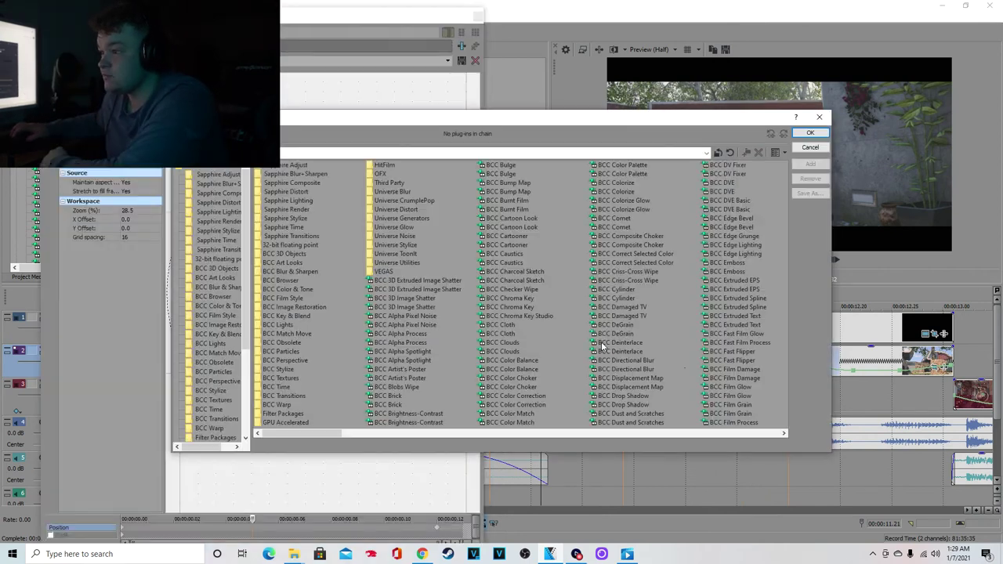
left_click(627, 210)
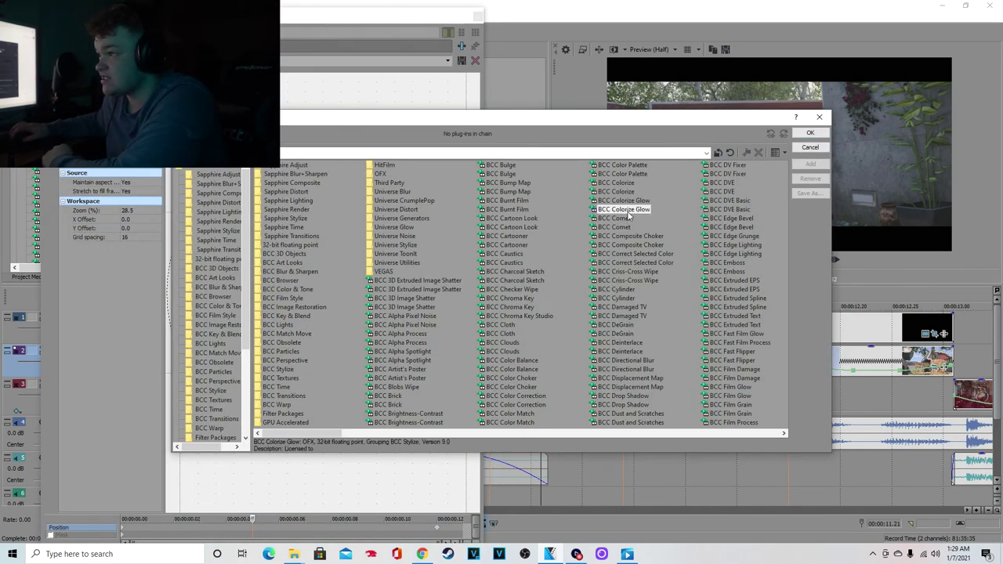
Confirm BCC Colorize Glow on the clip and browse its presets without choosing one.
left_click(810, 133)
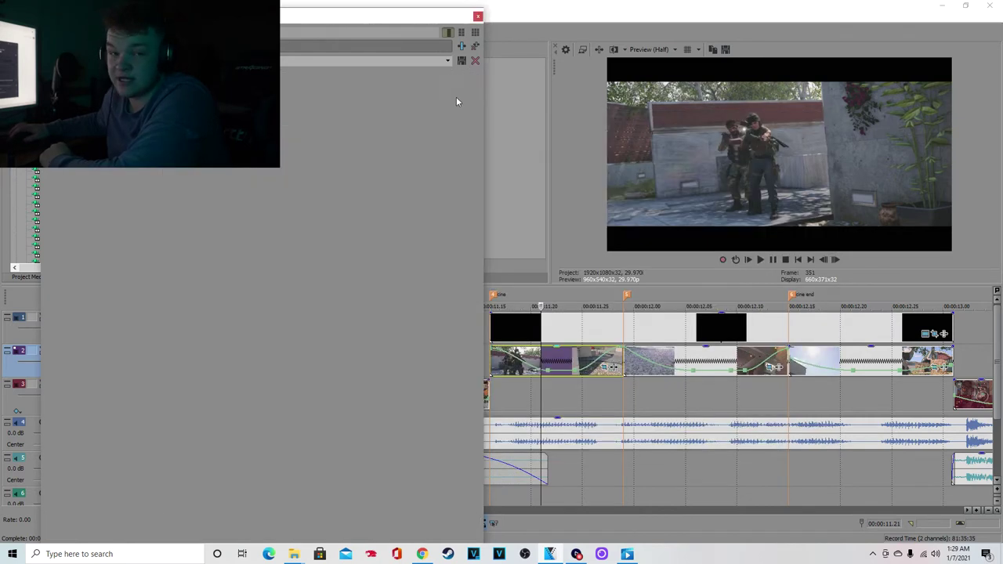
left_click(442, 60)
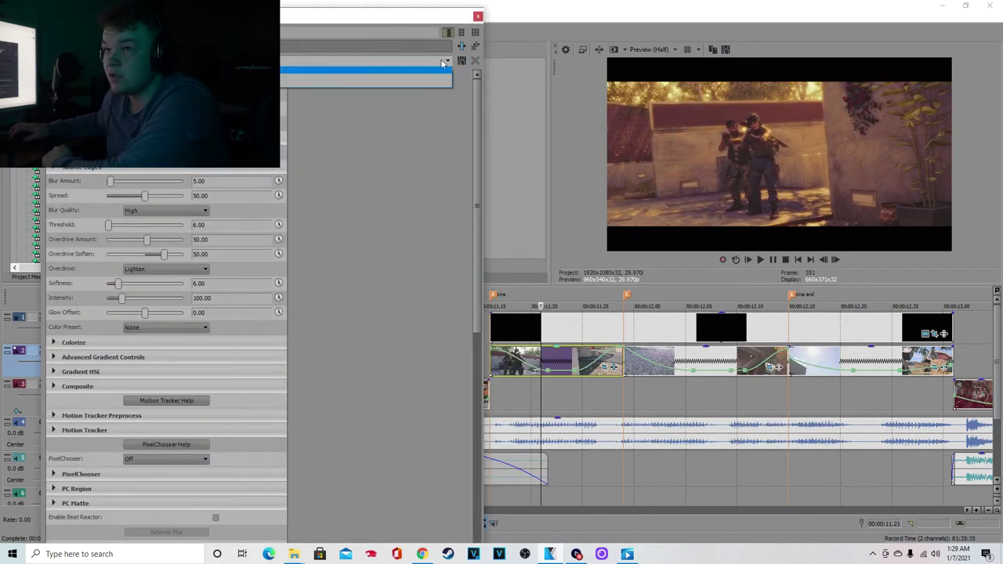
left_click(440, 59)
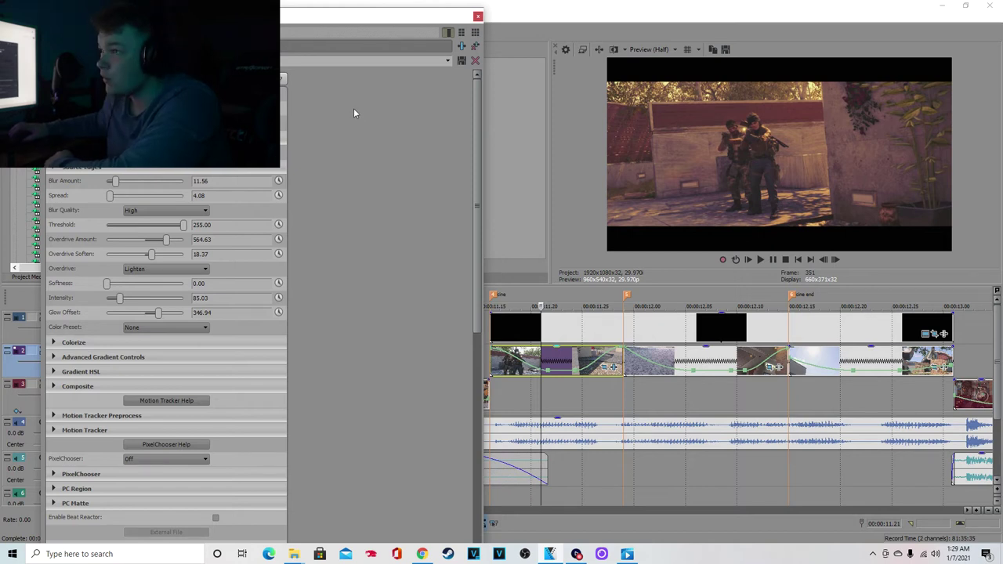
Keyframe the glow Intensity from about 214 down to 0 at the clip end.
left_click_drag(133, 306, 145, 302)
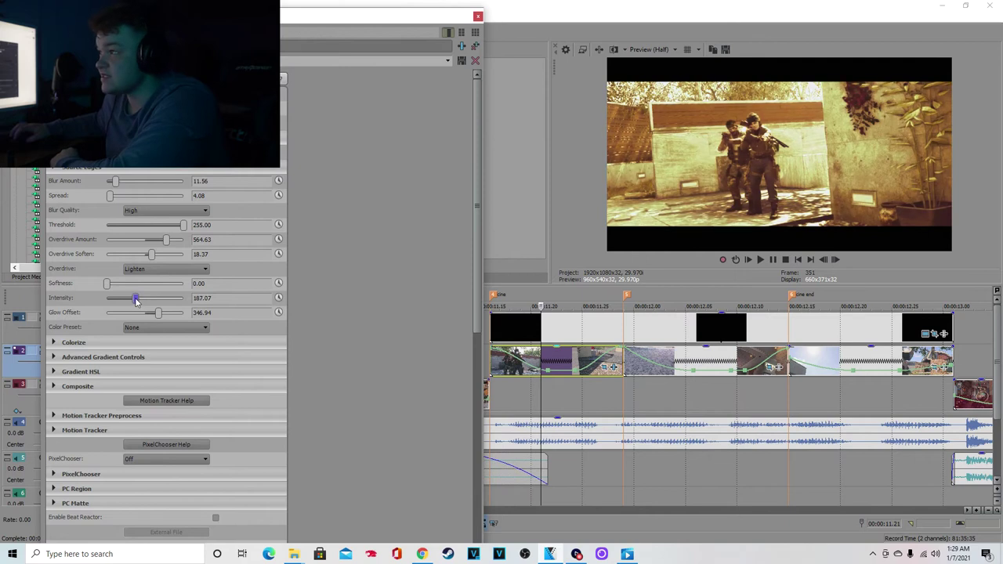
left_click(279, 297)
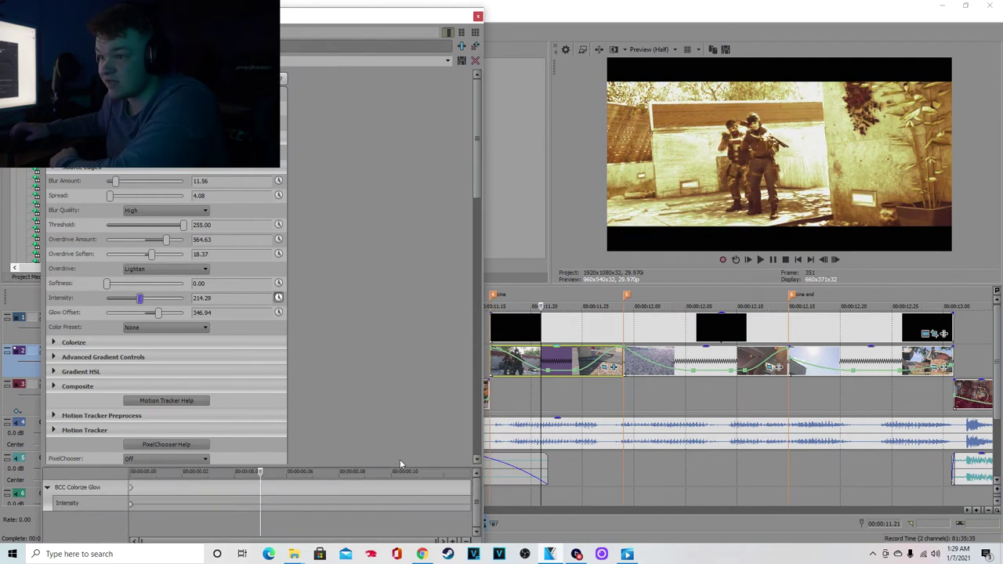
left_click(457, 488)
left_click_drag(137, 298, 106, 298)
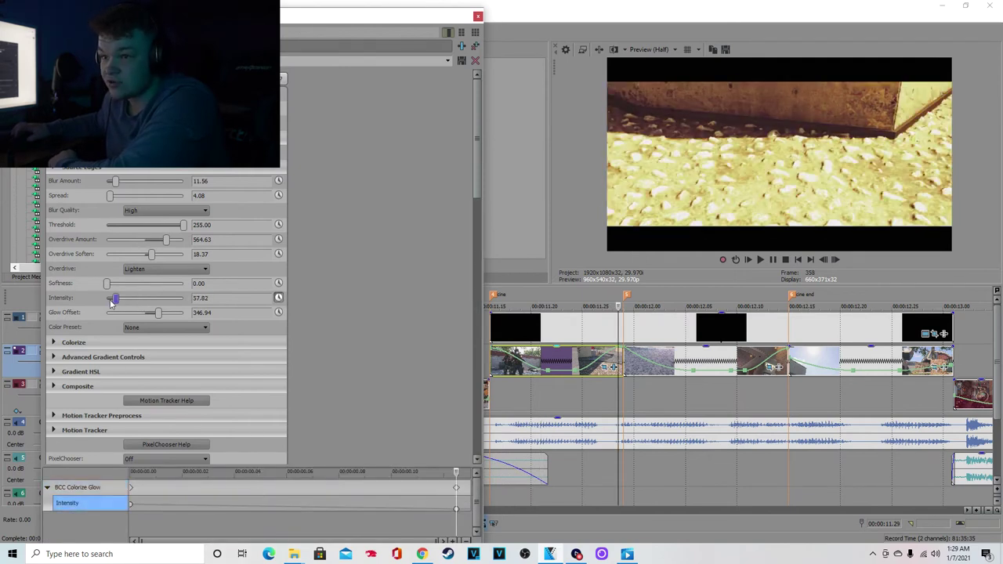
Play a marked range over the glowing clip, stop at 11.23, and reopen its glow settings.
left_click(478, 17)
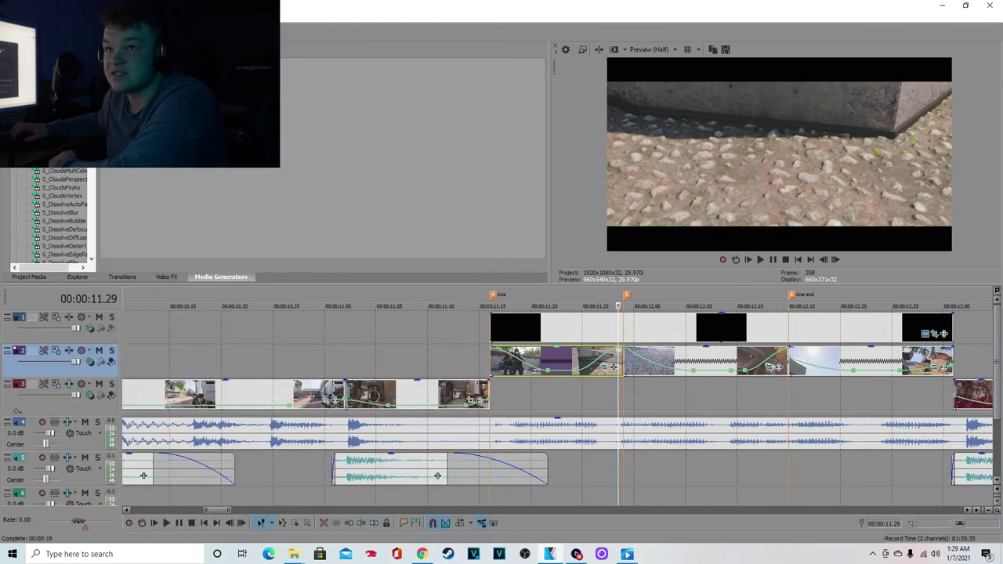
left_click_drag(643, 401, 469, 378)
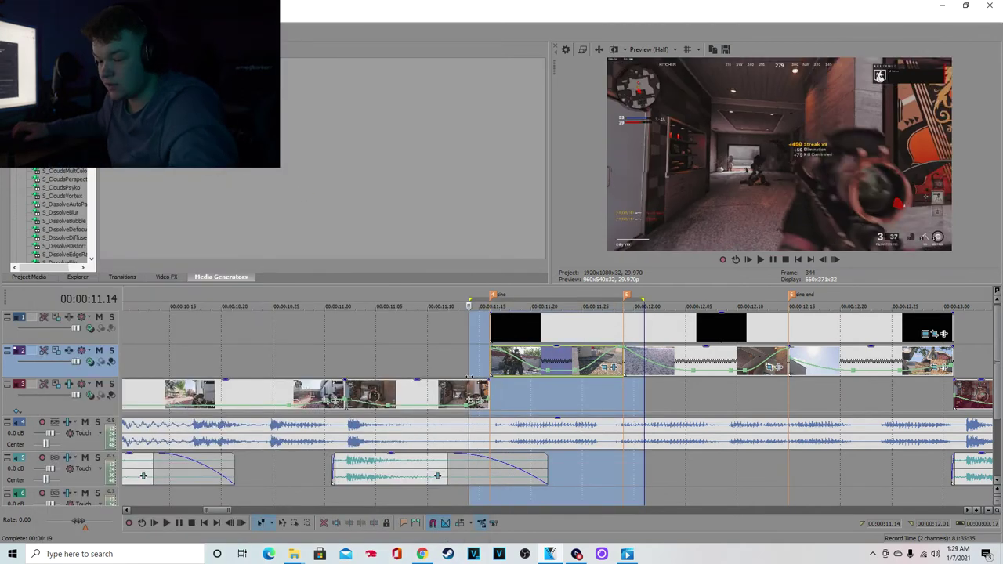
key("space")
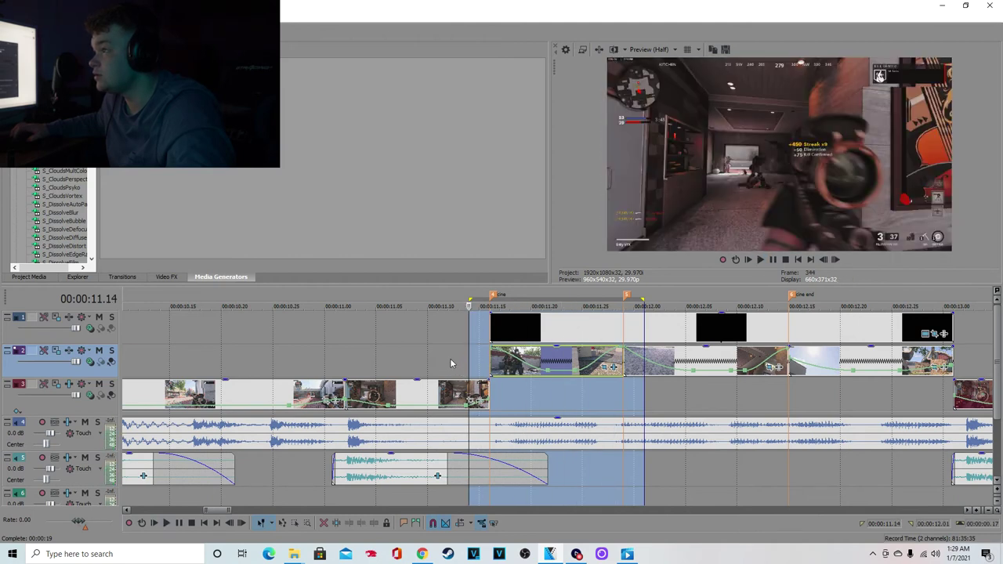
left_click(625, 368)
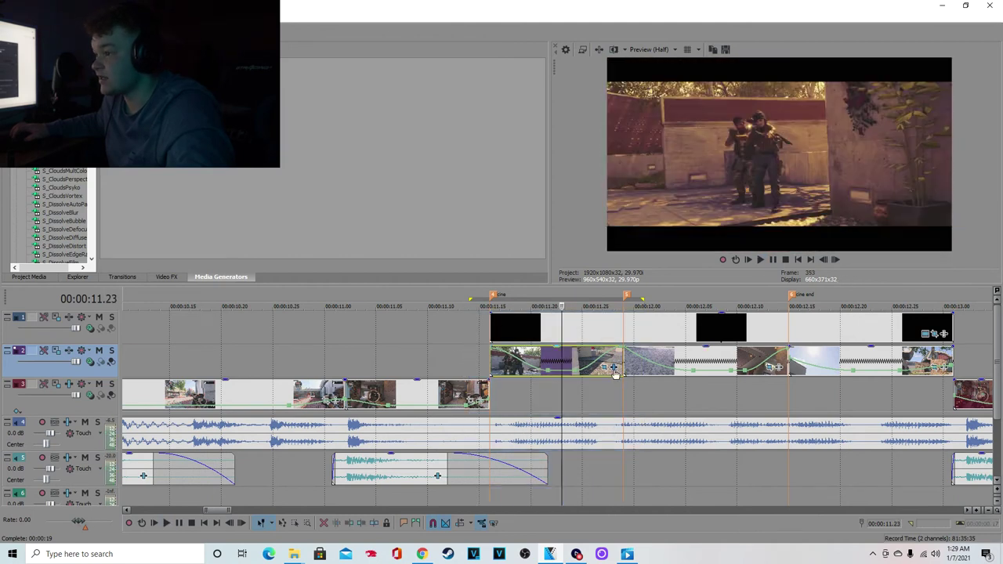
left_click(615, 368)
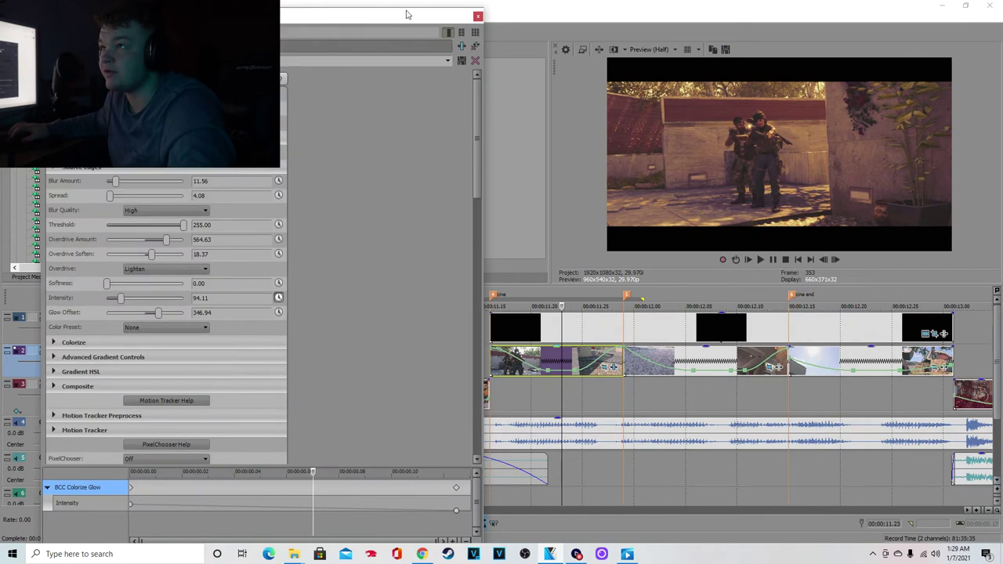
Give the end Intensity keyframe a slow fade and the start keyframe a fast fade.
left_click_drag(407, 8, 395, 32)
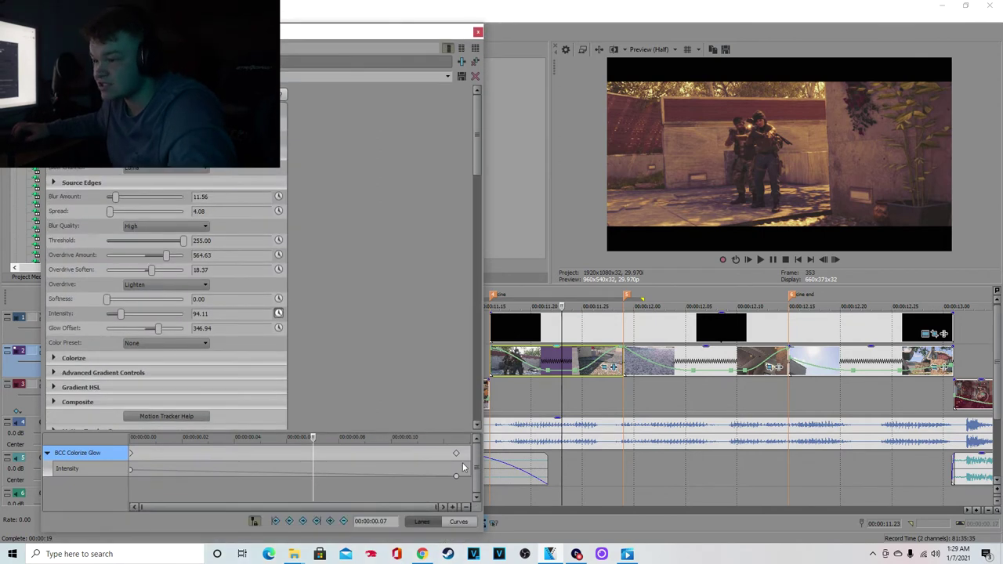
left_click(471, 475)
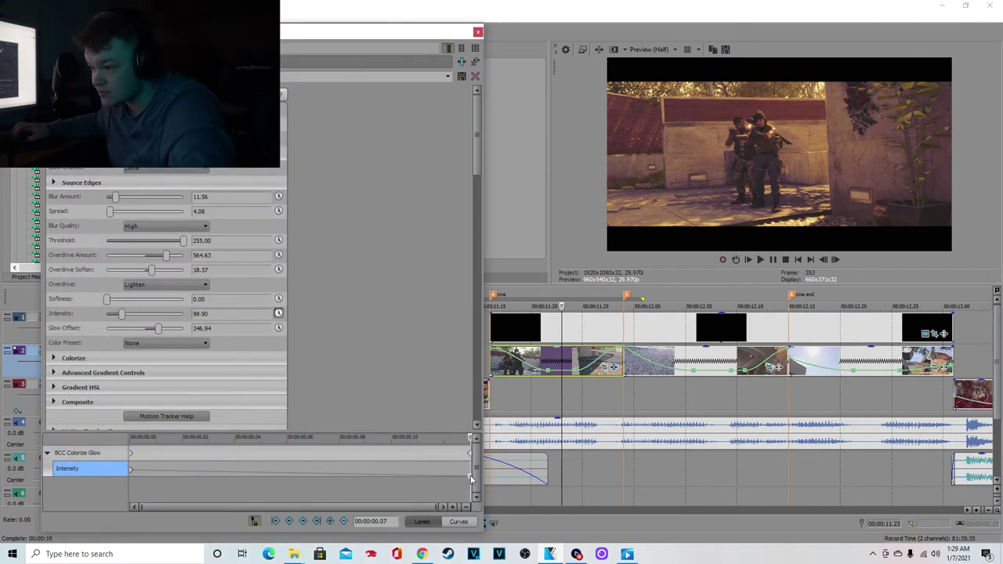
right_click(470, 476)
left_click(506, 421)
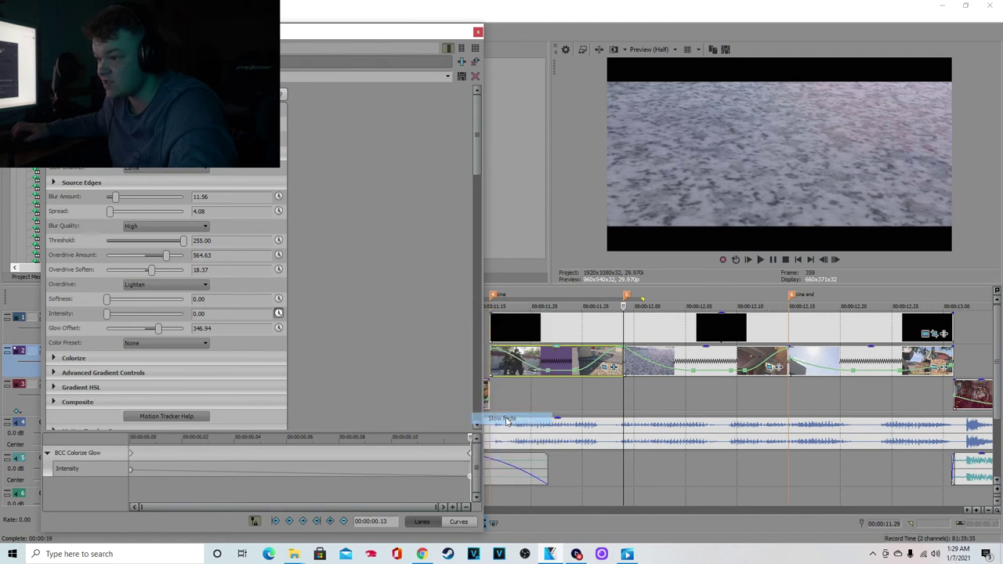
left_click(129, 469)
right_click(129, 468)
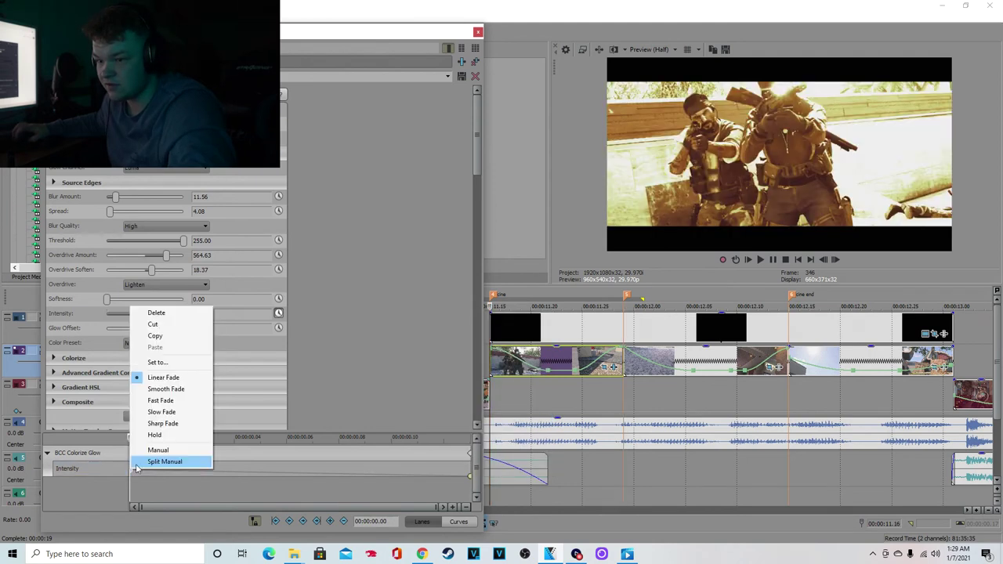
left_click(161, 399)
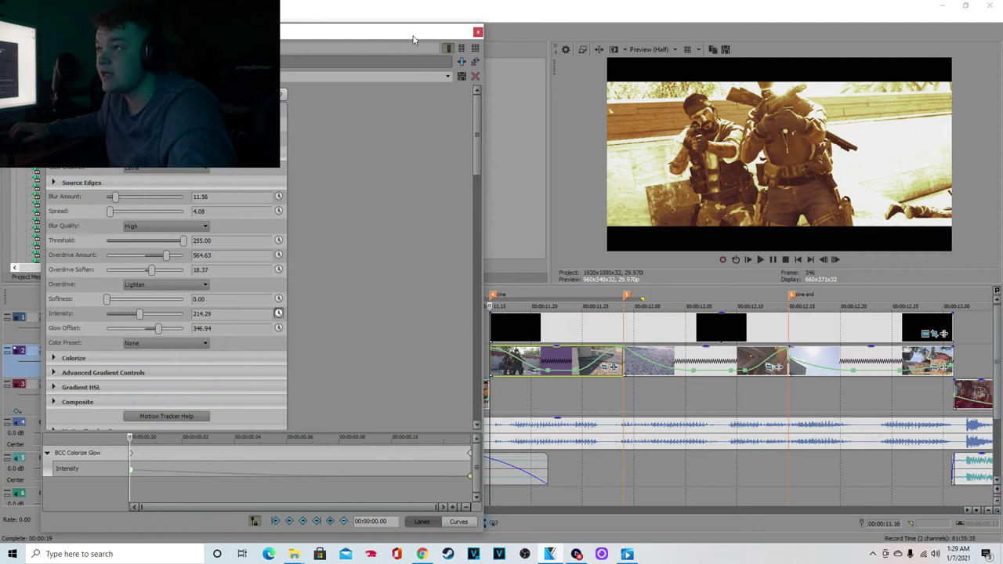
left_click(478, 33)
Play back around 11.13 and reopen the track-2 clip's glow settings.
key("space")
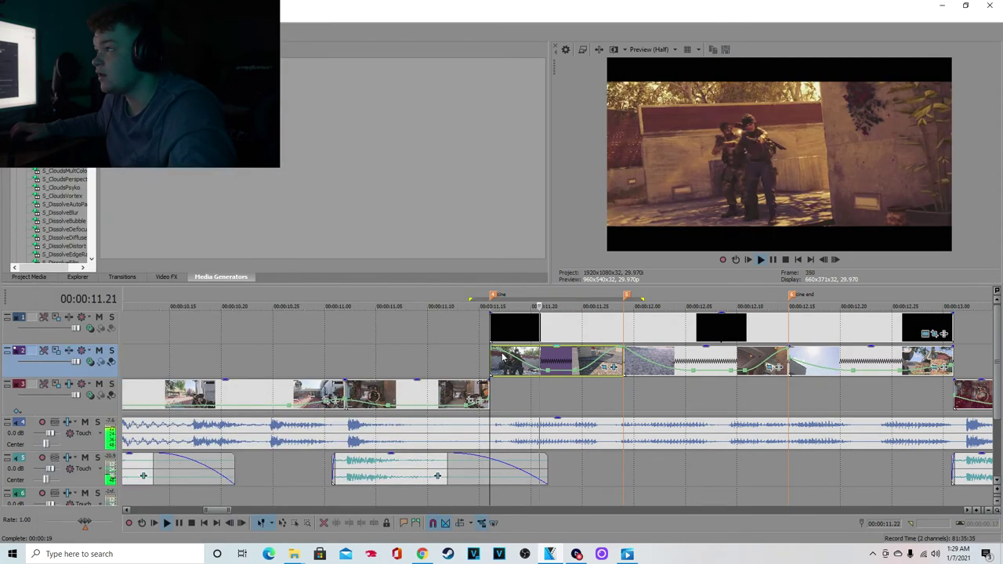
key("space")
left_click(461, 352)
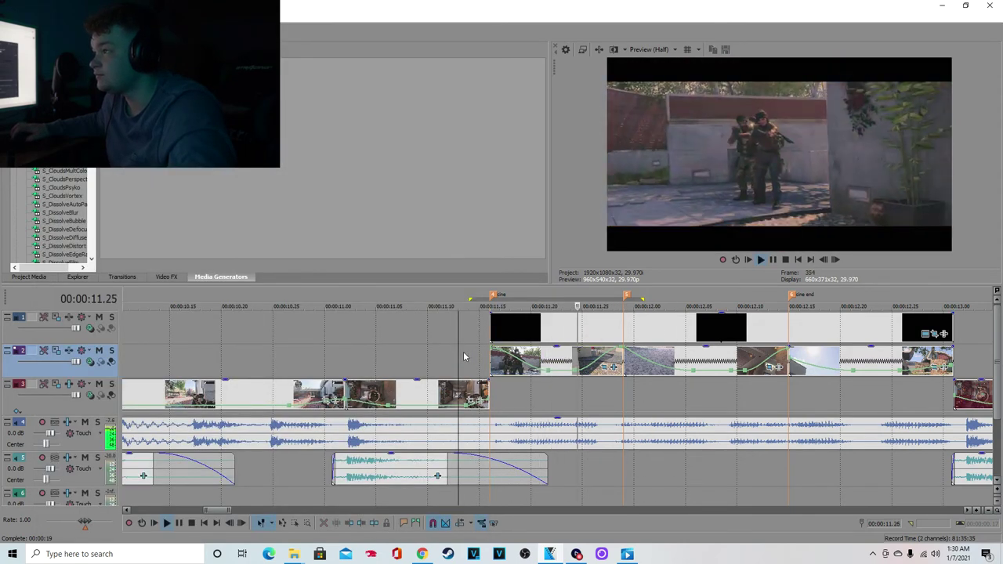
key("space")
left_click(438, 355)
left_click(572, 361)
left_click(614, 367)
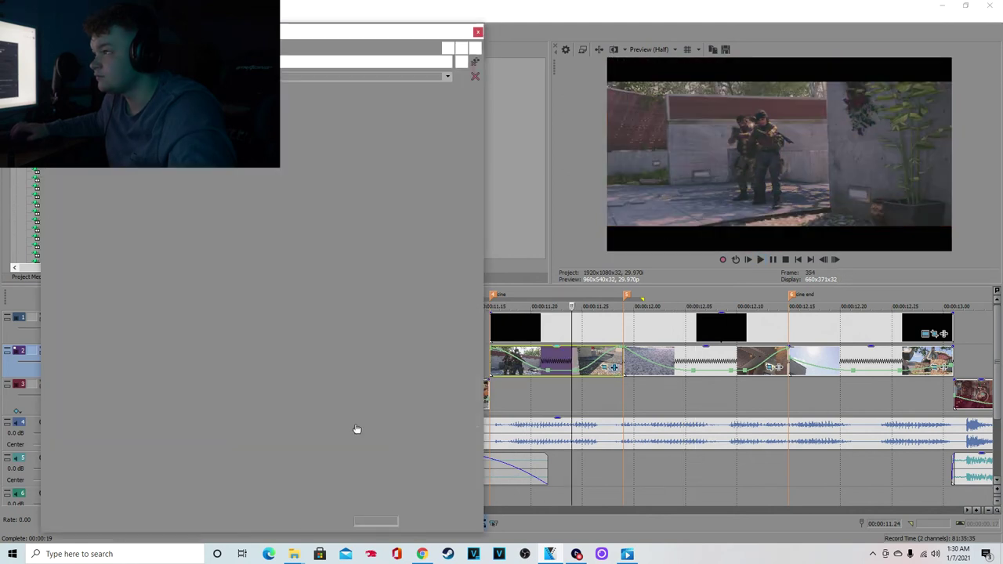
Change the start Intensity keyframe to a slow fade and bring up the end keyframe's options.
left_click(469, 475)
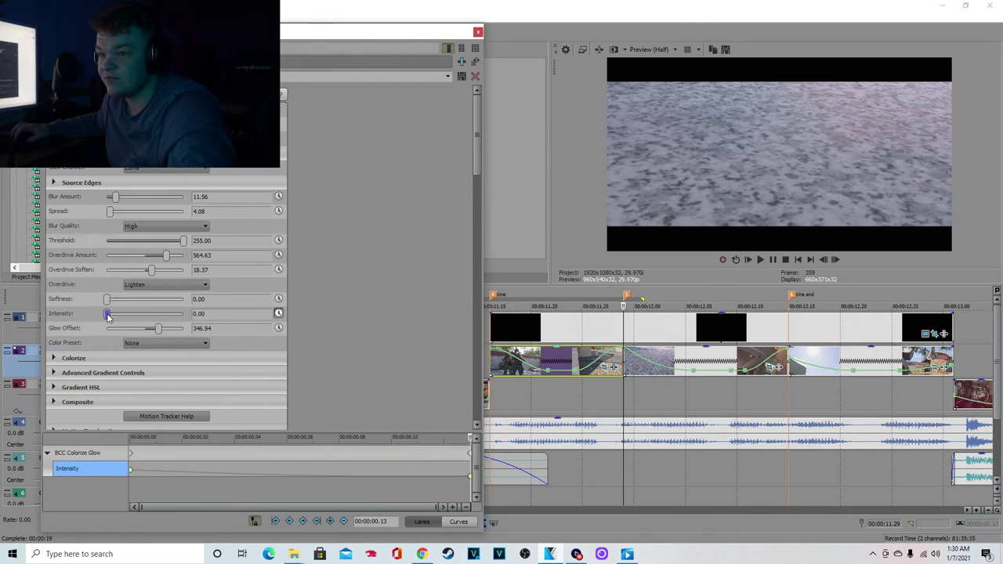
left_click(131, 472)
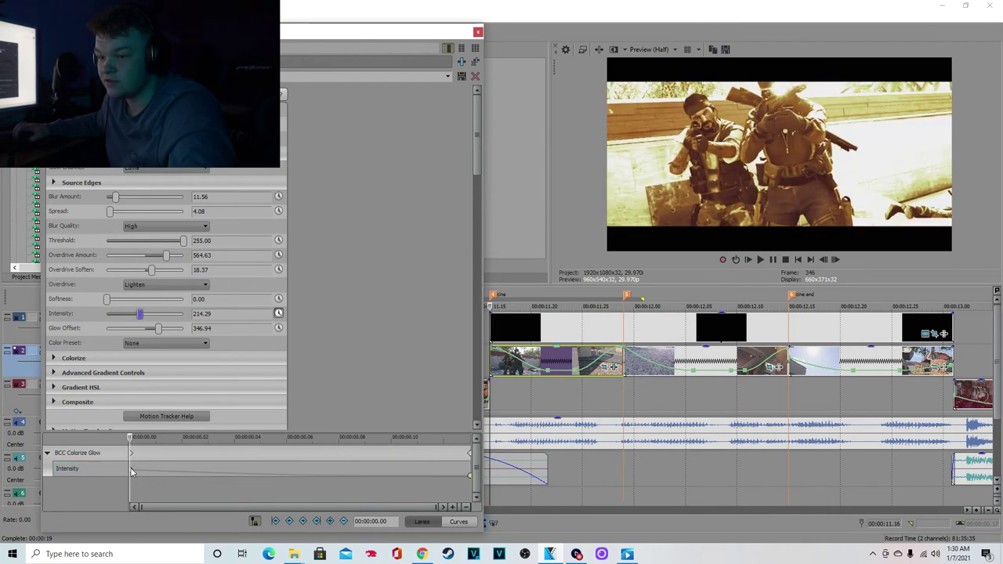
right_click(131, 471)
left_click(161, 412)
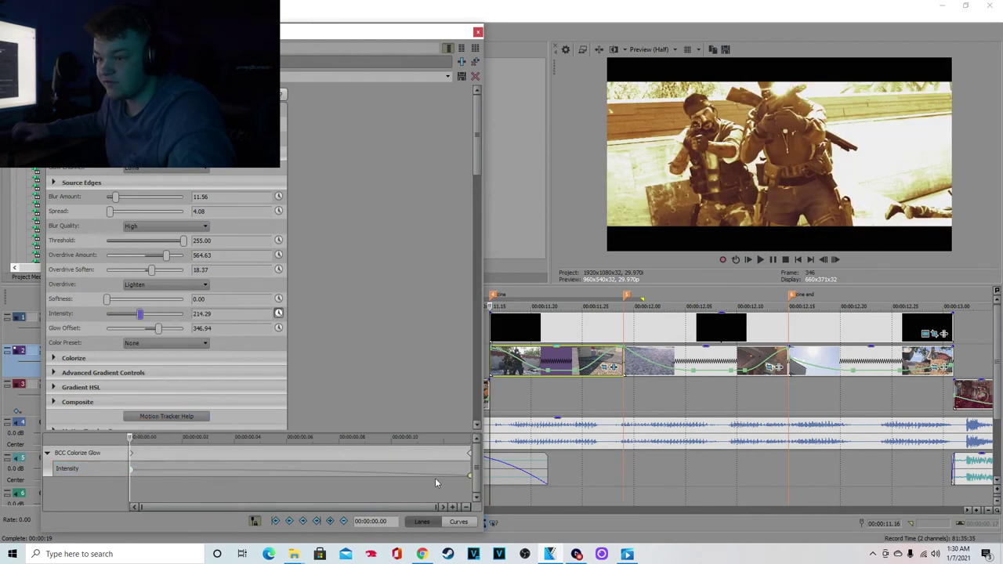
left_click(470, 477)
right_click(470, 476)
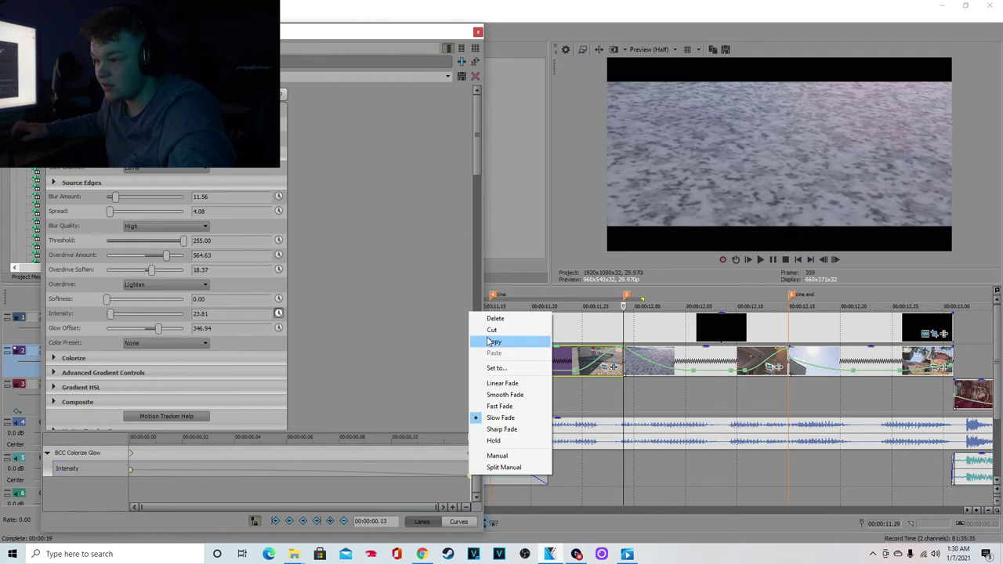
Preview the fading glow from 11.10, stopping at 11.24, and reopen the clip's glow settings.
left_click(482, 32)
left_click(464, 366)
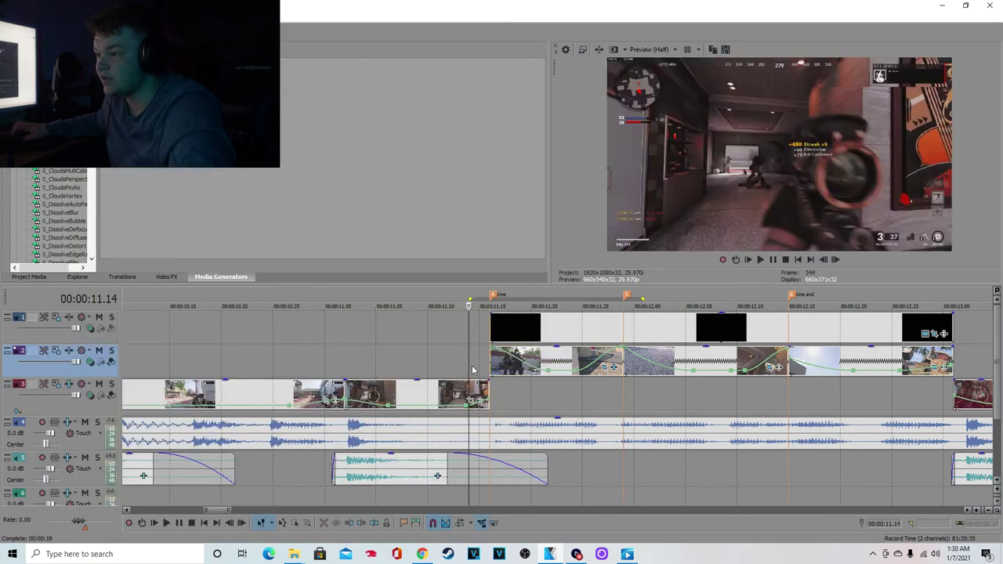
key("space")
key("space")
left_click(428, 351)
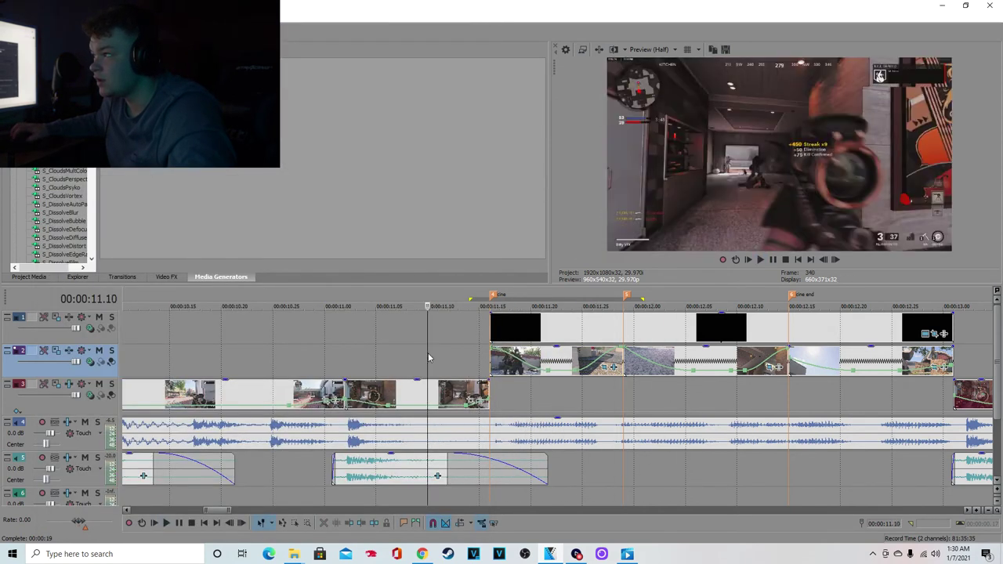
key("space")
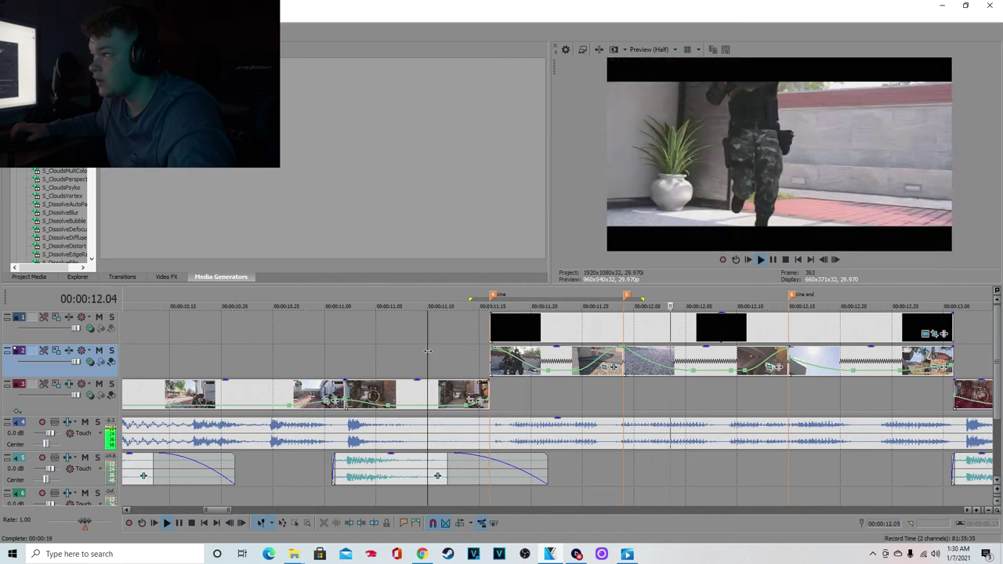
key("space")
key("space")
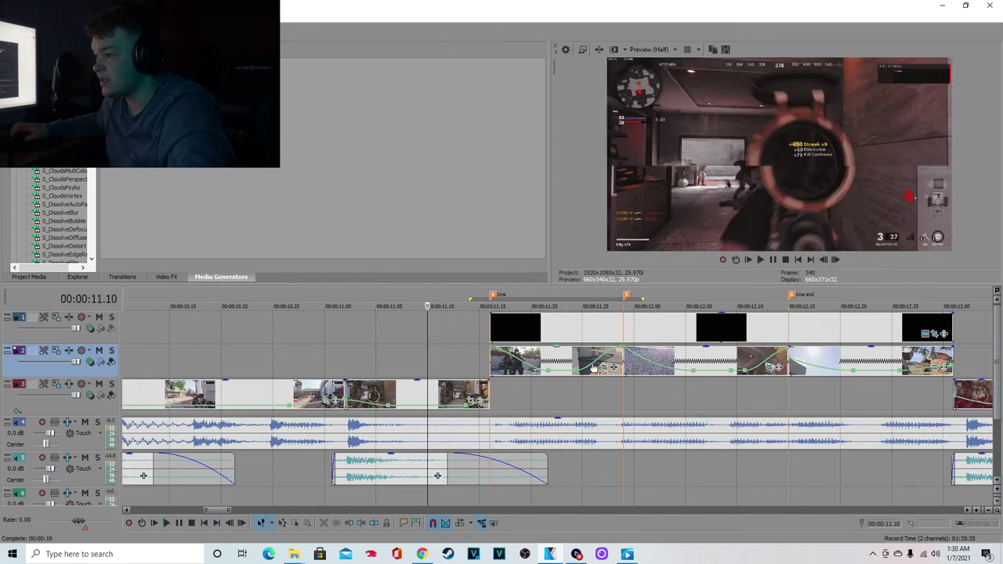
left_click(571, 362)
left_click(615, 367)
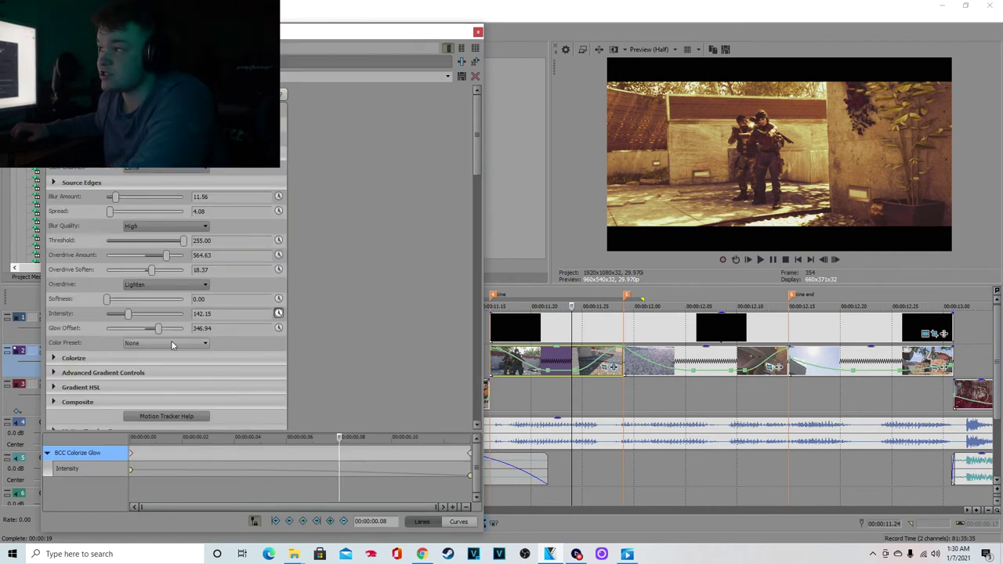
Try the magentas and orange-green colour presets, then settle on light-darkBlue.bsp for the glow.
left_click(521, 392)
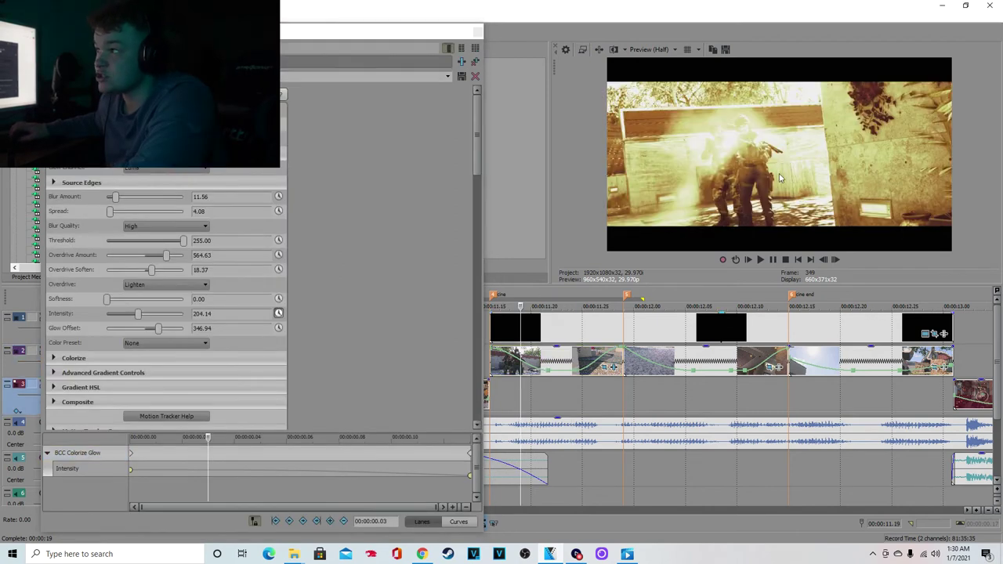
left_click(179, 344)
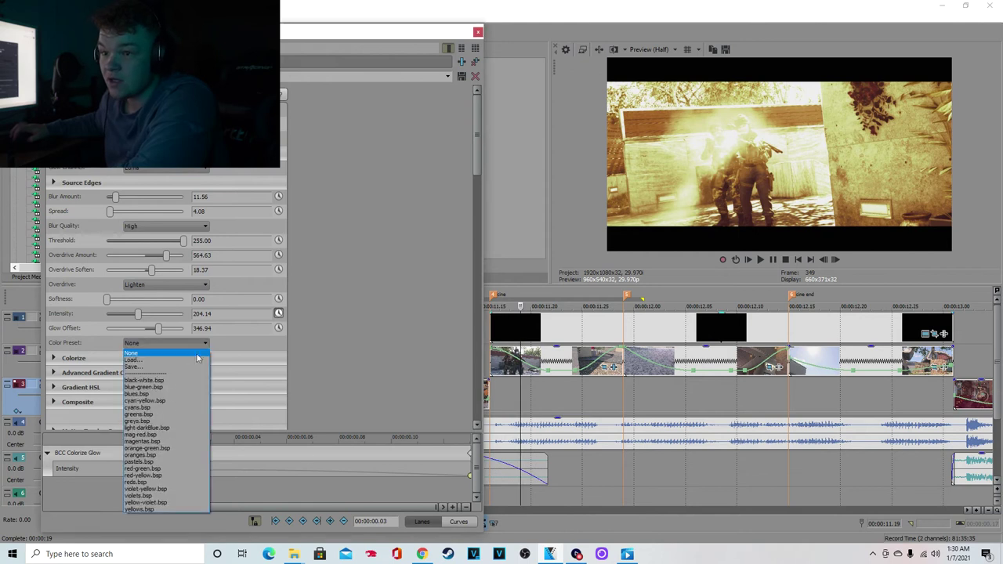
left_click(180, 428)
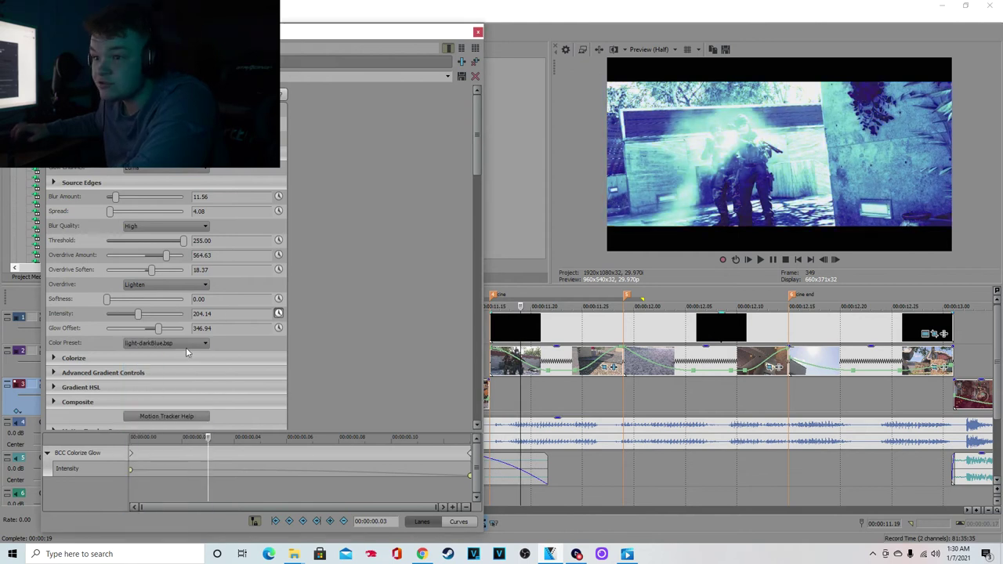
left_click(155, 442)
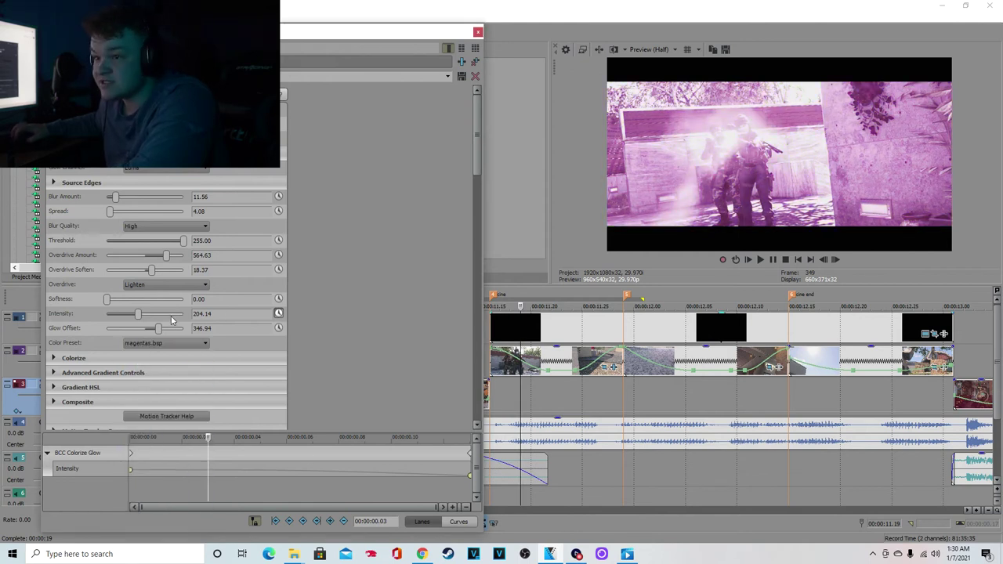
left_click(161, 343)
left_click(161, 447)
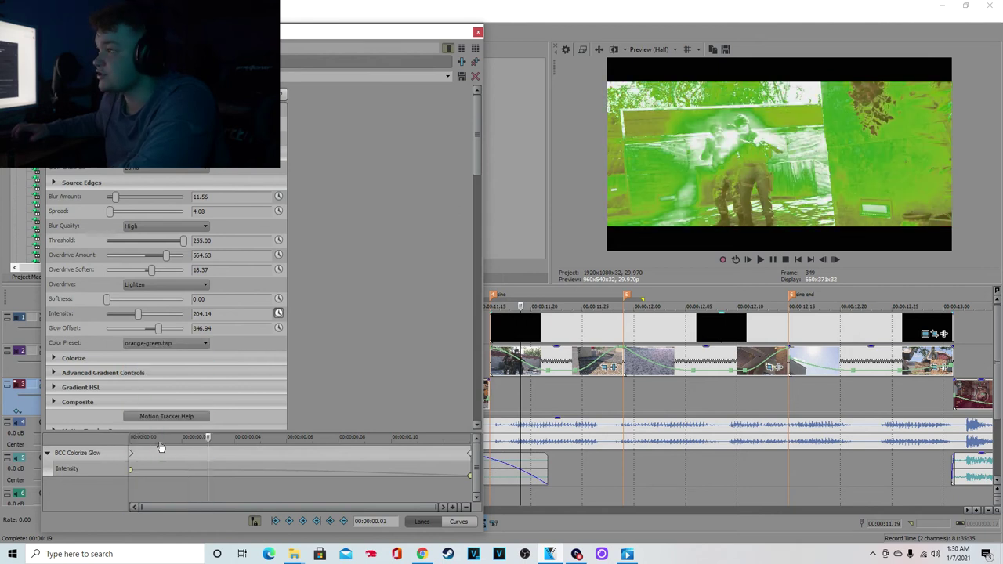
left_click(186, 343)
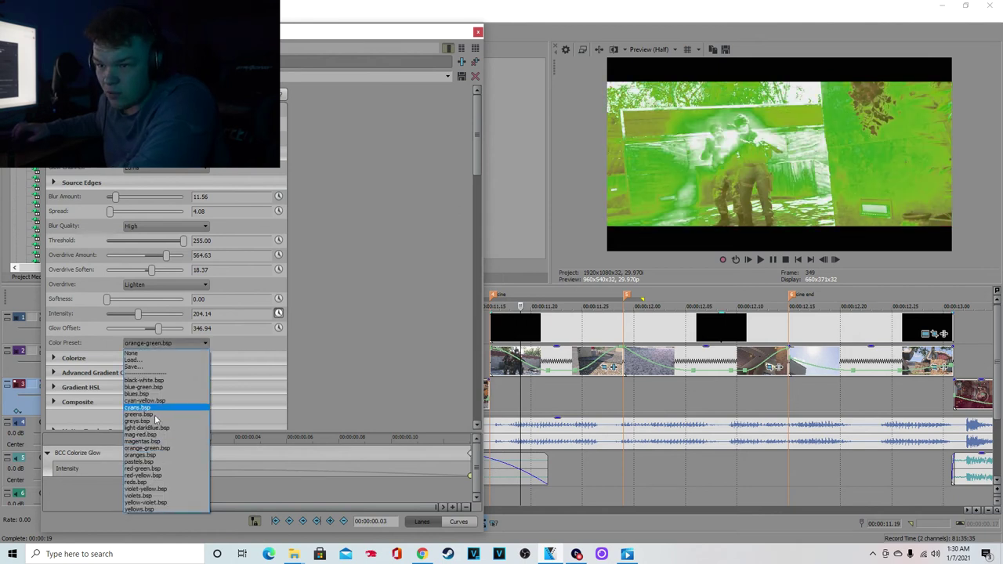
left_click(192, 427)
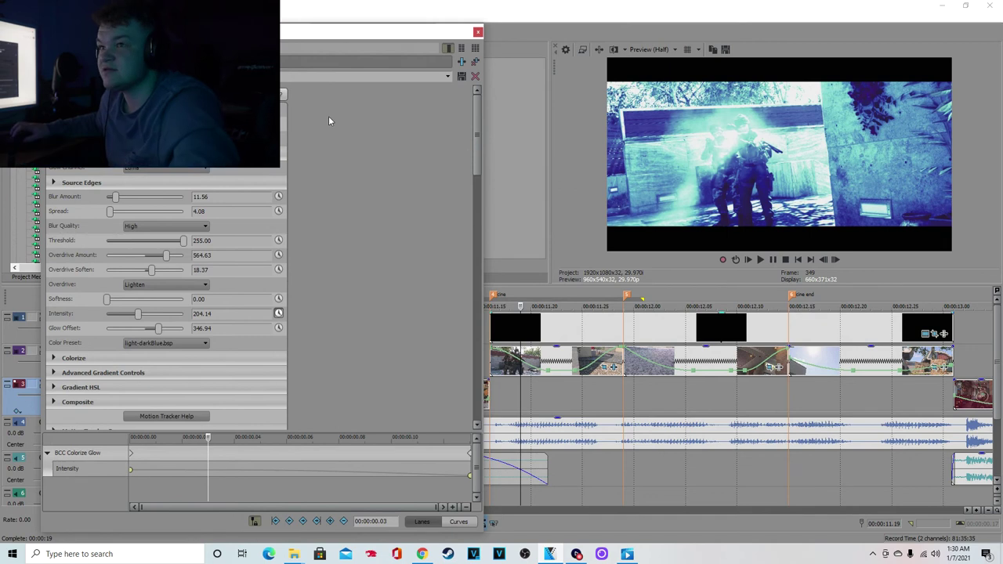
left_click(478, 33)
Play back the montage, restarting playback from around 11.13 and then from earlier.
left_click(493, 405)
key("space")
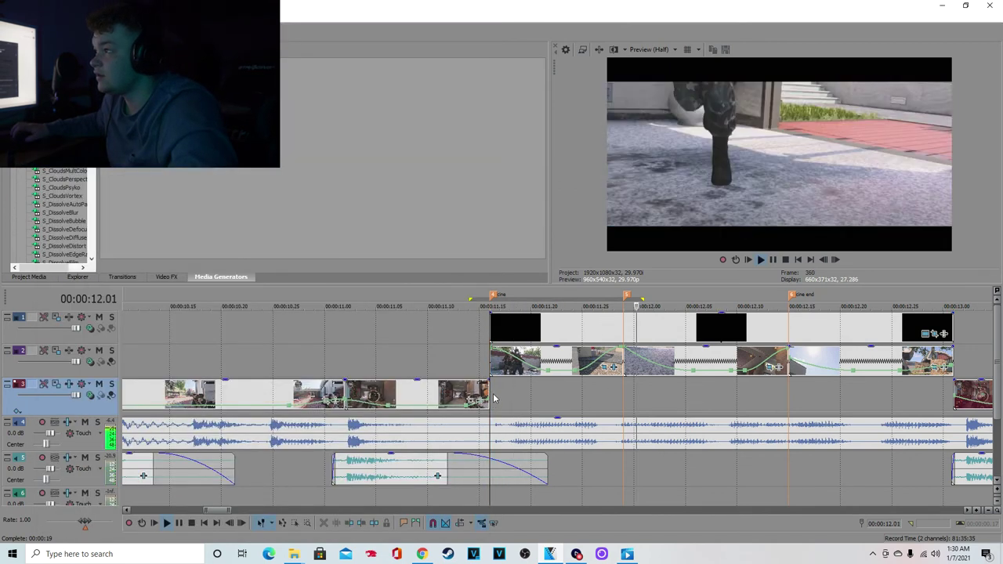
left_click(461, 361)
left_click(410, 340)
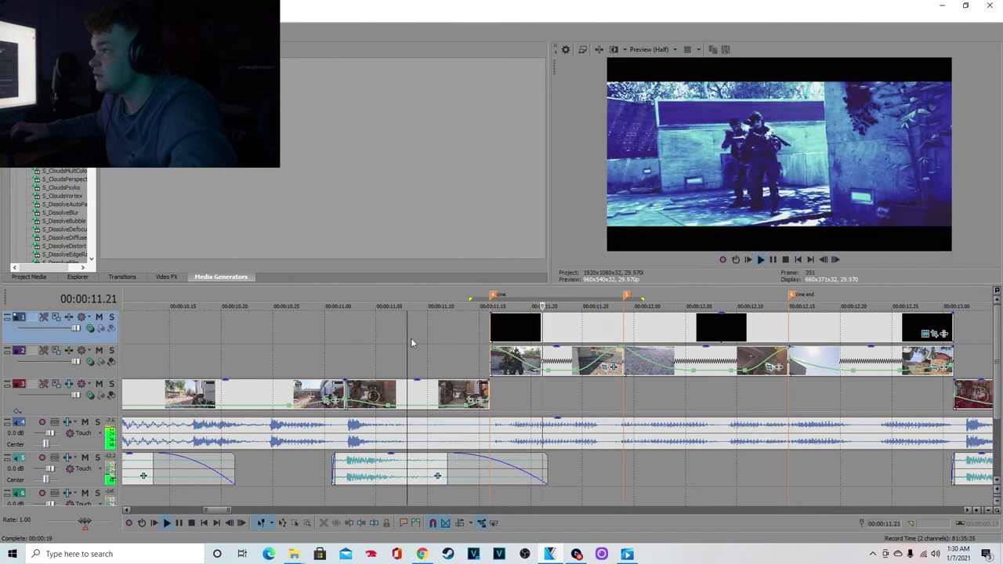
Stop at 00:00:11.17 and reopen BCC Colorize Glow, showing Intensity 213.16 with the light-darkBlue preset.
left_click(512, 391)
key("space")
left_click(612, 368)
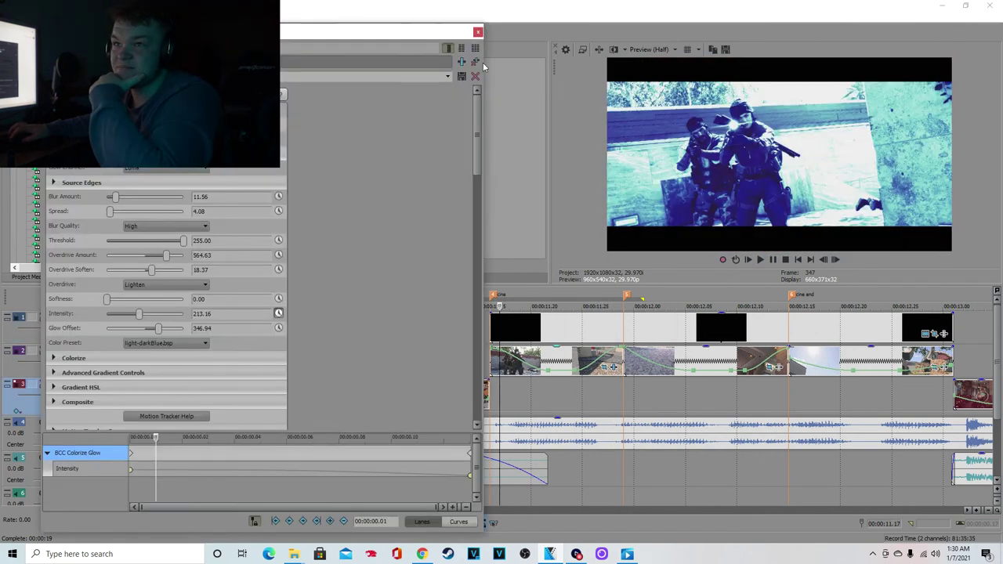